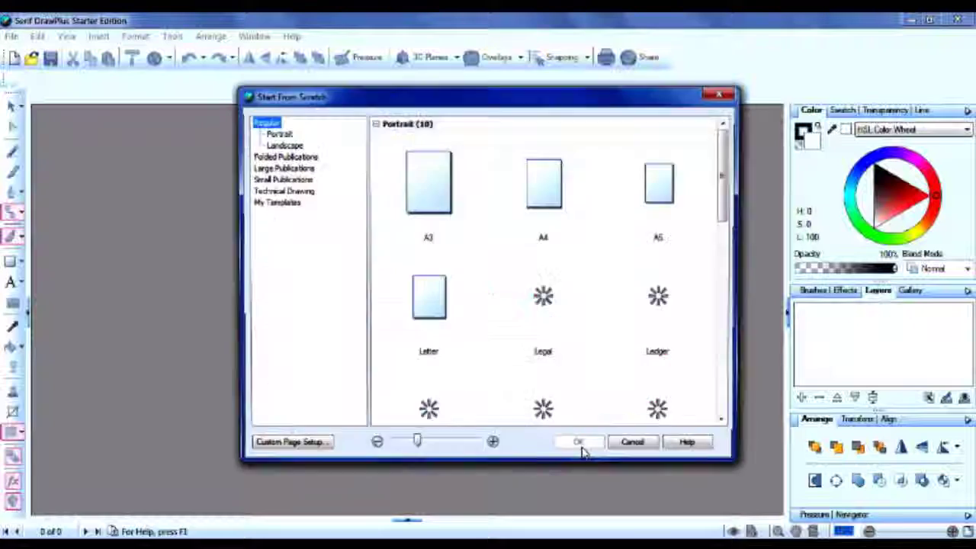
# Skip the blank start page and open the saved YouTube background template image.
pyautogui.click(638, 440)
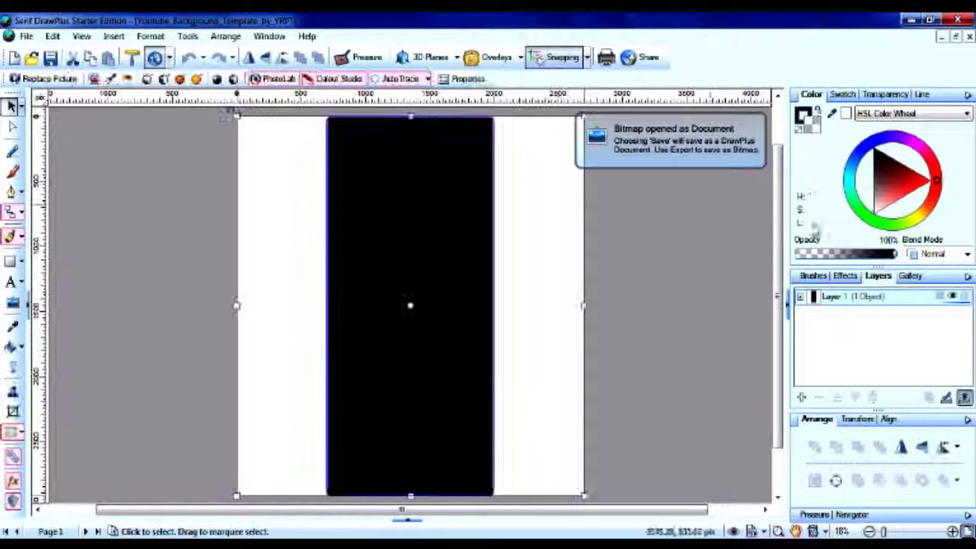
pyautogui.click(849, 275)
pyautogui.click(837, 325)
pyautogui.click(595, 264)
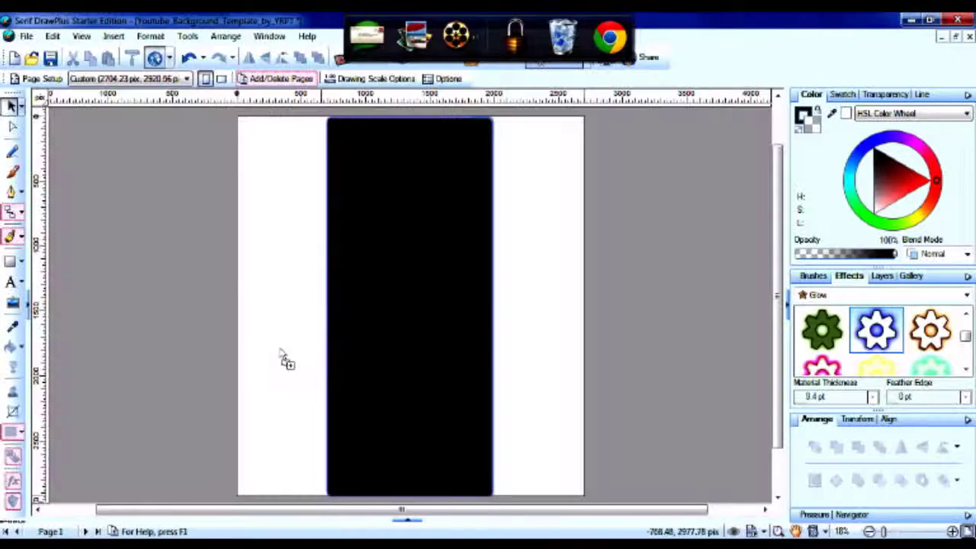
# Place the red text image and draw a solid black page-filling rectangle behind it.
pyautogui.moveTo(307, 259); pyautogui.dragTo(330, 229)
pyautogui.click(11, 261)
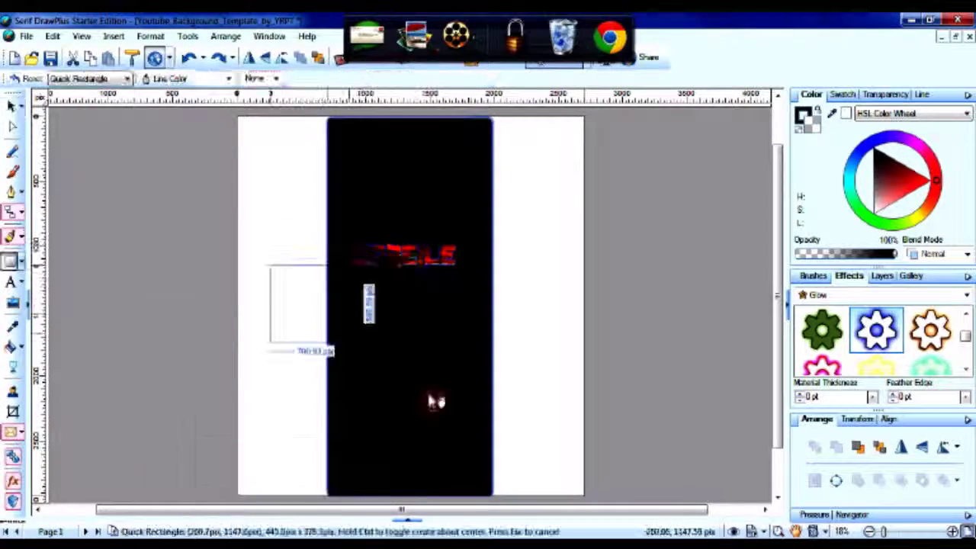
pyautogui.moveTo(270, 265); pyautogui.dragTo(460, 416)
pyautogui.moveTo(261, 257); pyautogui.dragTo(228, 105)
pyautogui.moveTo(427, 265); pyautogui.dragTo(584, 496)
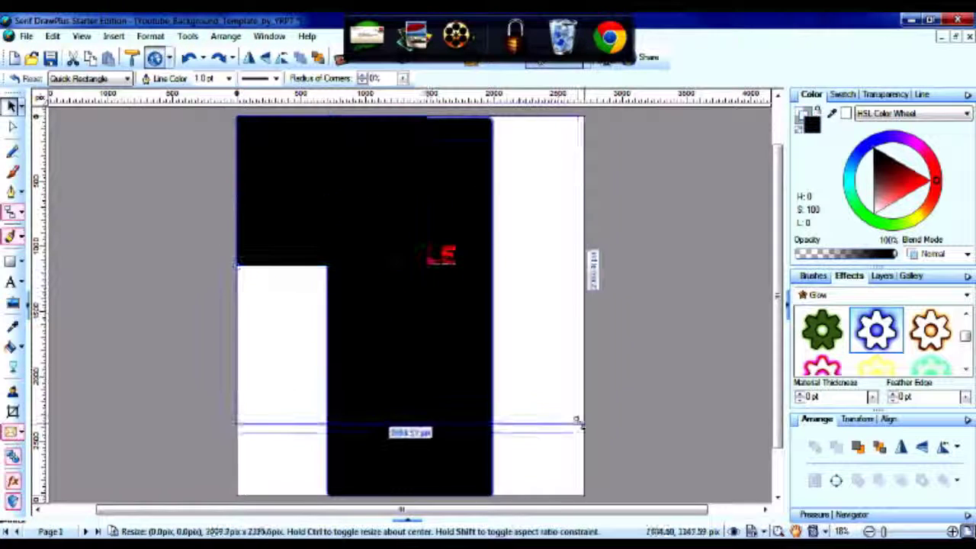
pyautogui.click(878, 275)
pyautogui.moveTo(813, 309); pyautogui.dragTo(843, 358)
pyautogui.click(847, 345)
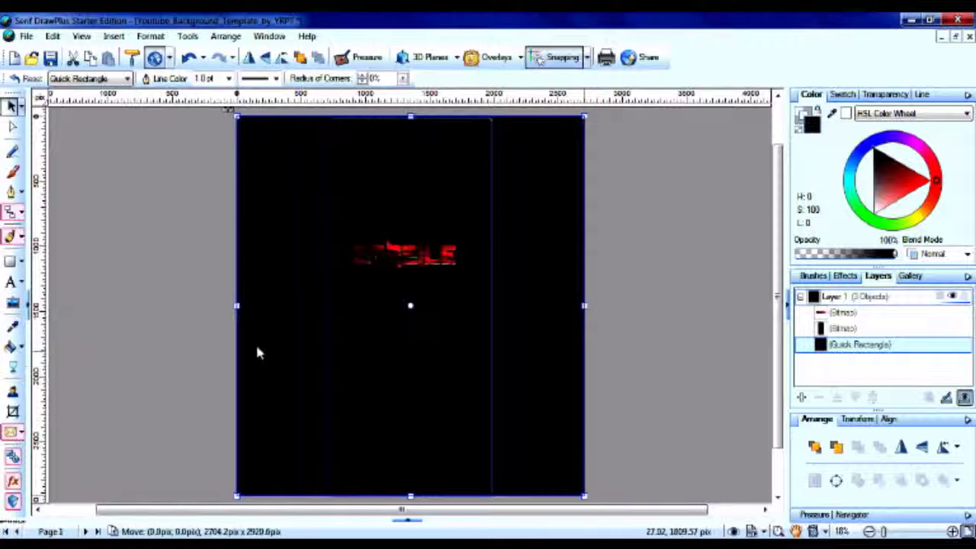
# Give the background rectangle a red radial gradient fill with its glow centre raised.
pyautogui.click(10, 346)
pyautogui.click(145, 79)
pyautogui.click(114, 120)
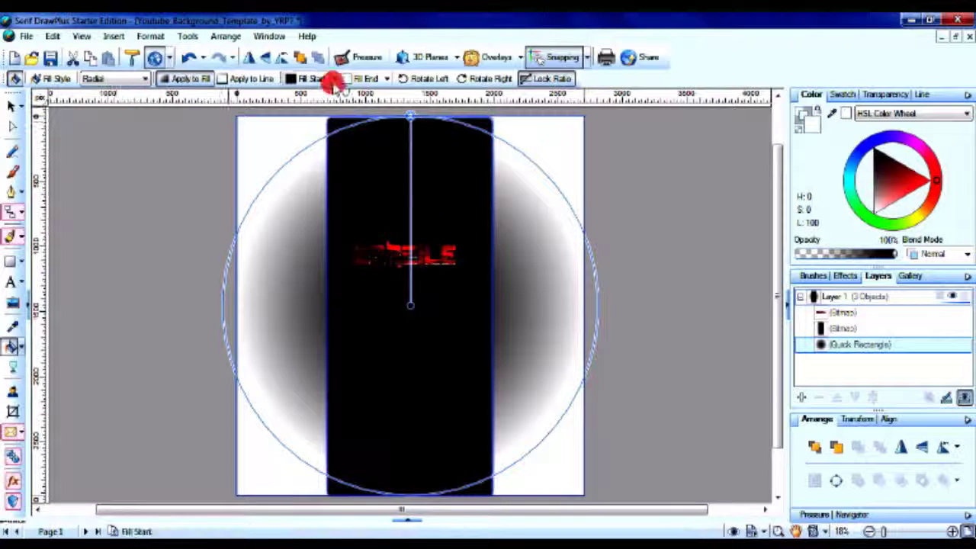
pyautogui.click(330, 78)
pyautogui.click(305, 137)
pyautogui.moveTo(410, 117); pyautogui.dragTo(410, 135)
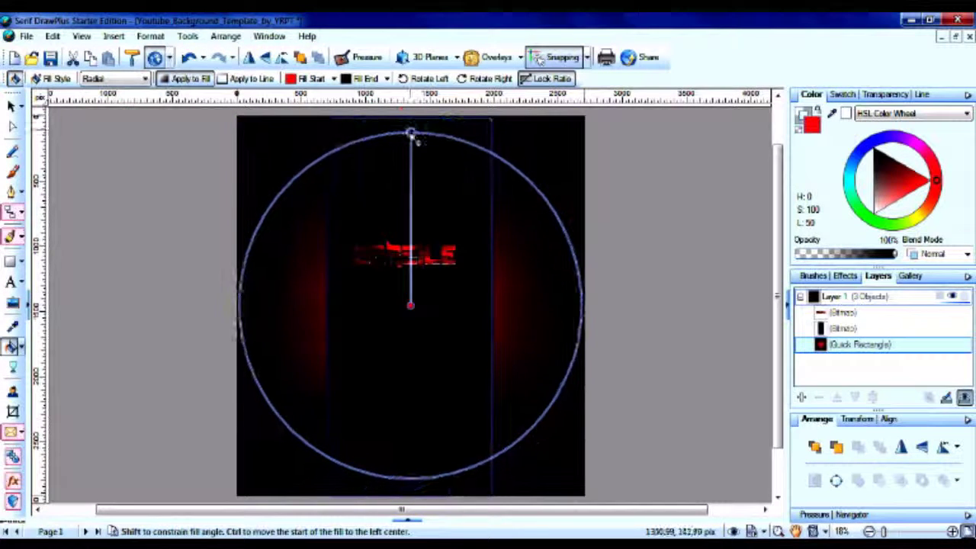
pyautogui.moveTo(410, 305)
pyautogui.mouseDown()
pyautogui.moveTo(410, 236)
pyautogui.moveTo(397, 240)
pyautogui.mouseUp()
pyautogui.click(134, 230)
# Select the red text image and tilt it.
pyautogui.click(415, 263)
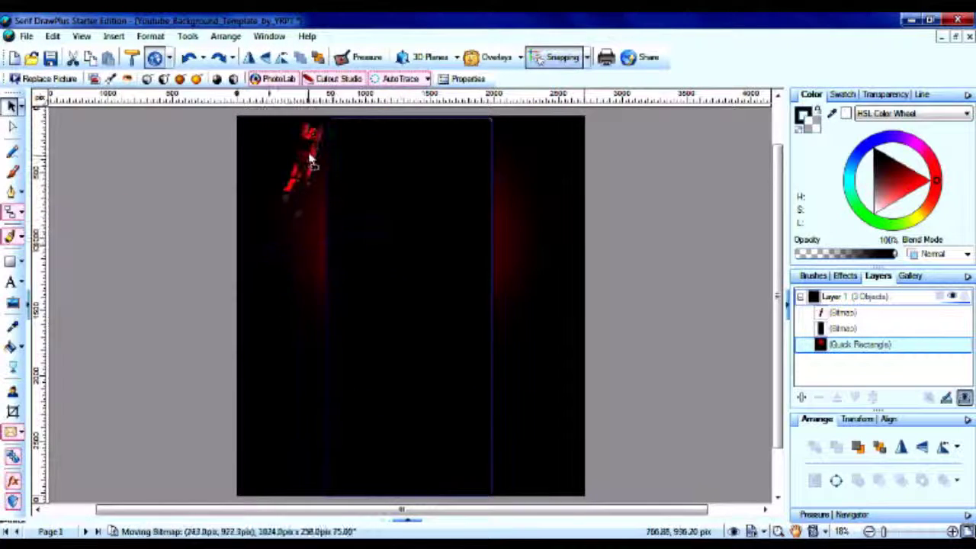
pyautogui.scroll(1, 427, 198)
pyautogui.scroll(1, 534, 238)
pyautogui.scroll(1, 531, 239)
pyautogui.scroll(1, 518, 251)
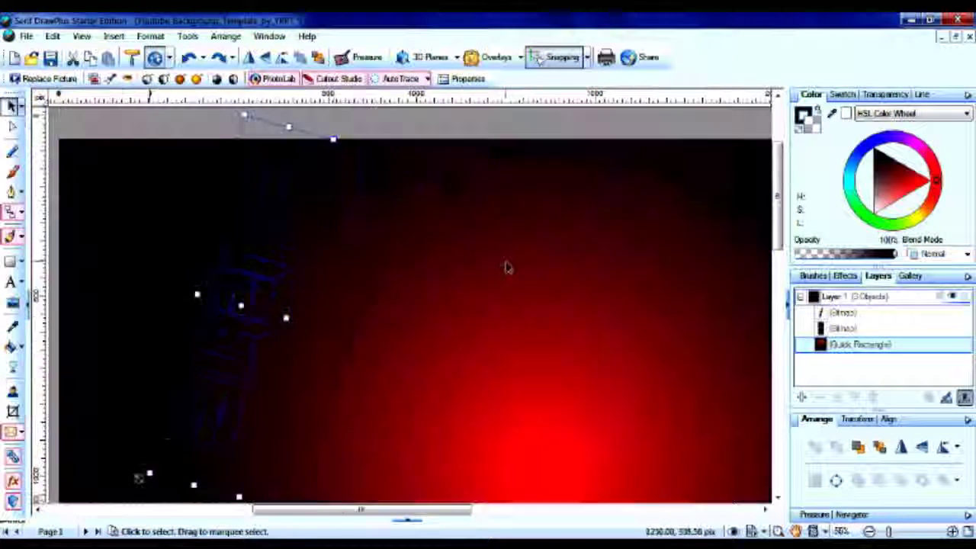
pyautogui.scroll(-2, 507, 267)
pyautogui.hotkey('alt', 'Tab')
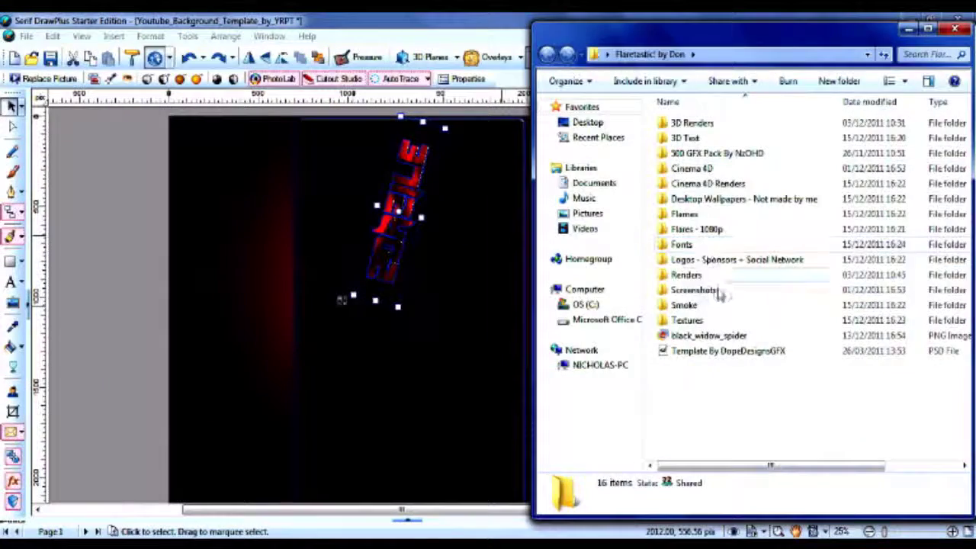
# Open Renders > Abstract in Explorer and drag a red render onto the DrawPlus page.
pyautogui.doubleClick(690, 275)
pyautogui.doubleClick(706, 124)
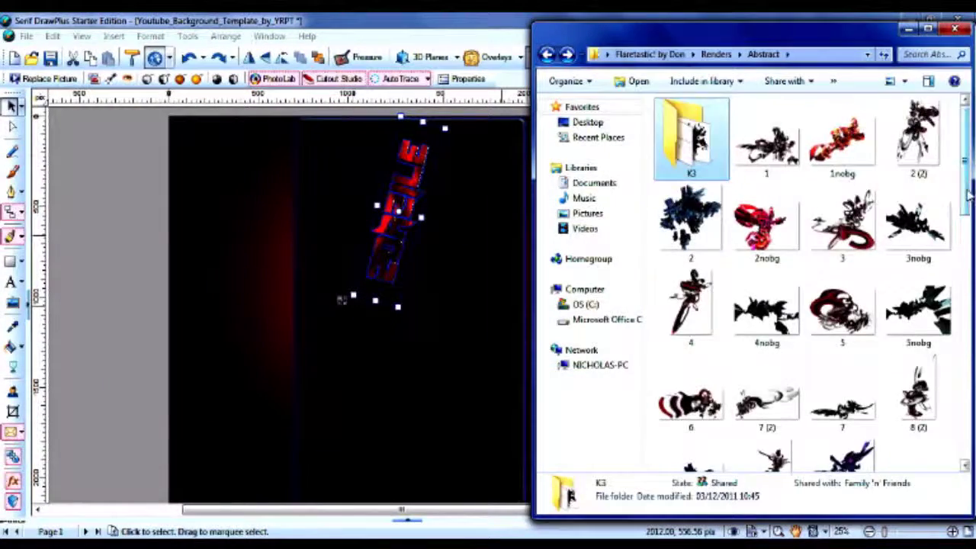
pyautogui.moveTo(967, 195); pyautogui.dragTo(962, 335)
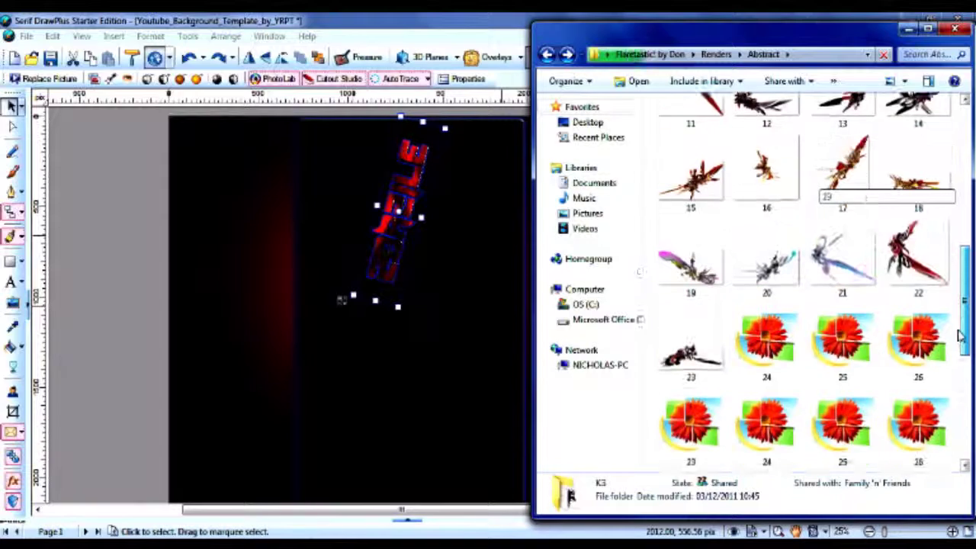
pyautogui.moveTo(962, 335)
pyautogui.mouseDown()
pyautogui.moveTo(970, 444)
pyautogui.moveTo(305, 338)
pyautogui.mouseUp()
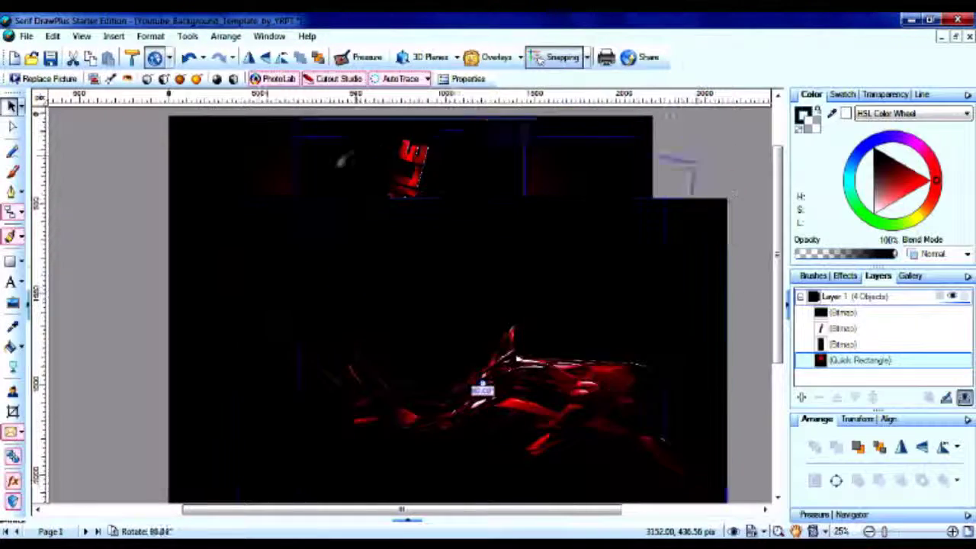
# Set the red render's blend mode to Screen, then reposition and rotate it.
pyautogui.click(945, 254)
pyautogui.click(942, 364)
pyautogui.click(725, 255)
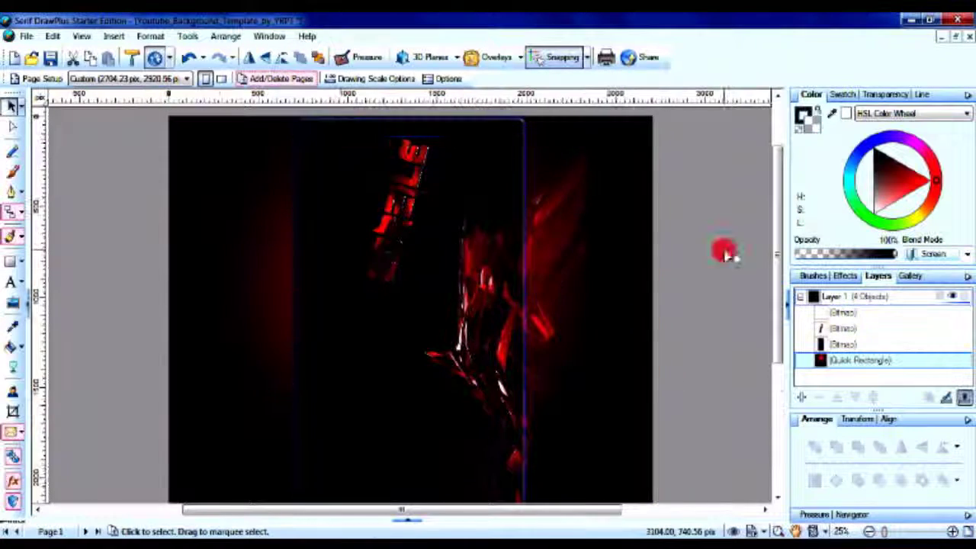
pyautogui.scroll(-2, 725, 256)
pyautogui.moveTo(458, 274)
pyautogui.mouseDown()
pyautogui.moveTo(513, 197)
pyautogui.moveTo(483, 244)
pyautogui.mouseUp()
pyautogui.hotkey('alt', 'a')
pyautogui.press('Escape')
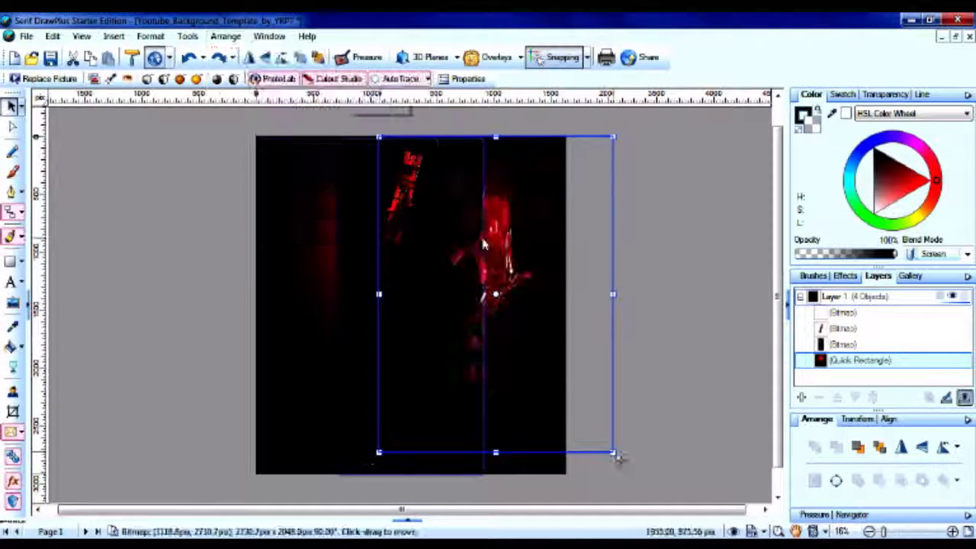
pyautogui.moveTo(614, 453); pyautogui.dragTo(602, 482)
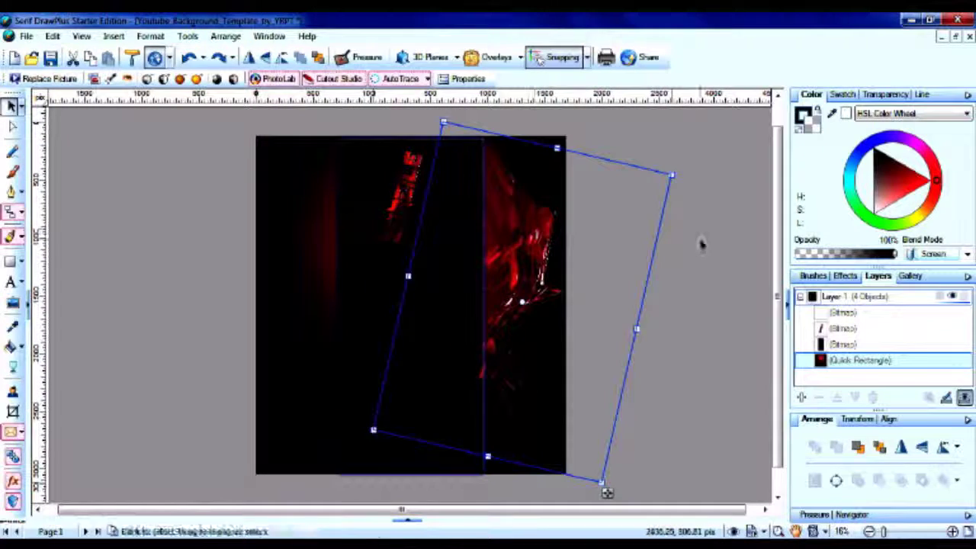
# Paste a duplicate render, flip it horizontally and move it to the left side.
pyautogui.rightClick(525, 241)
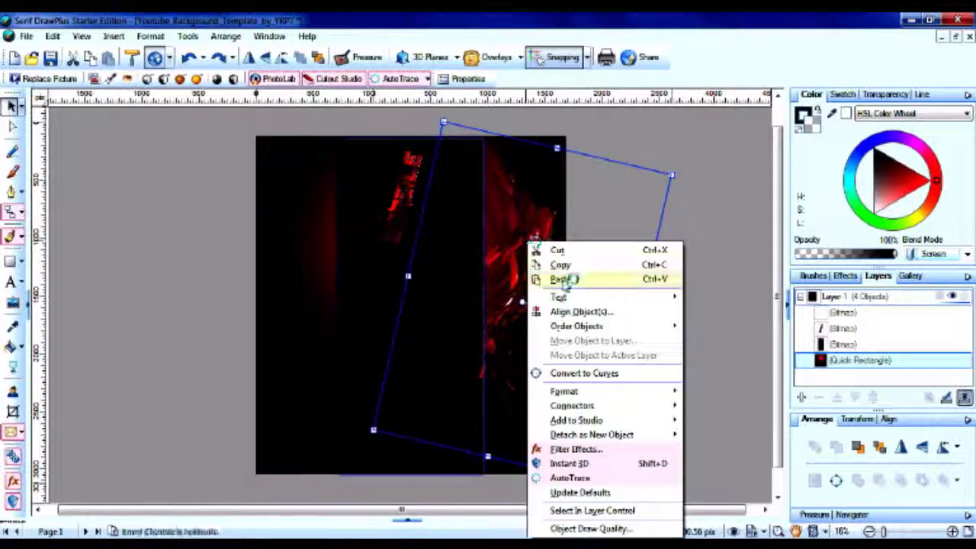
pyautogui.click(564, 279)
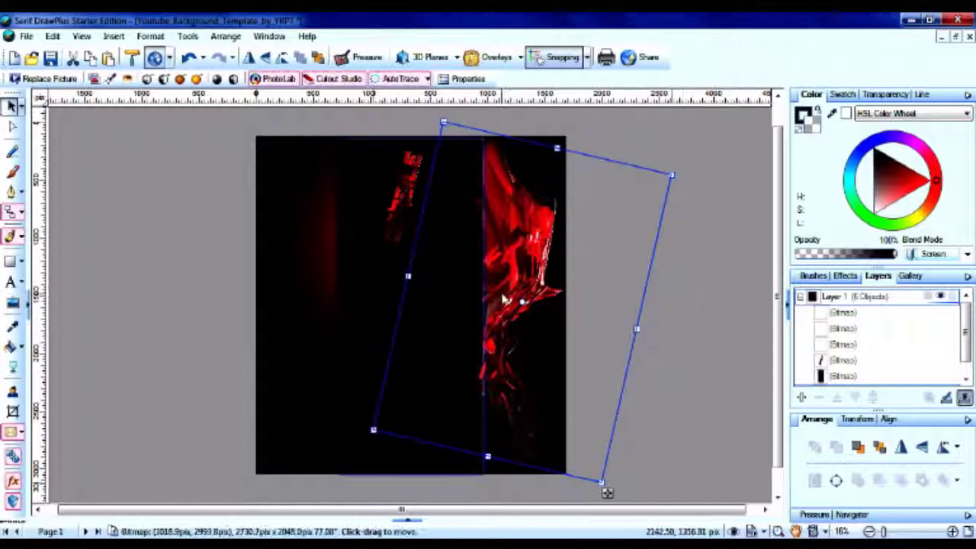
pyautogui.click(226, 36)
pyautogui.click(381, 83)
pyautogui.moveTo(519, 263); pyautogui.dragTo(67, 317)
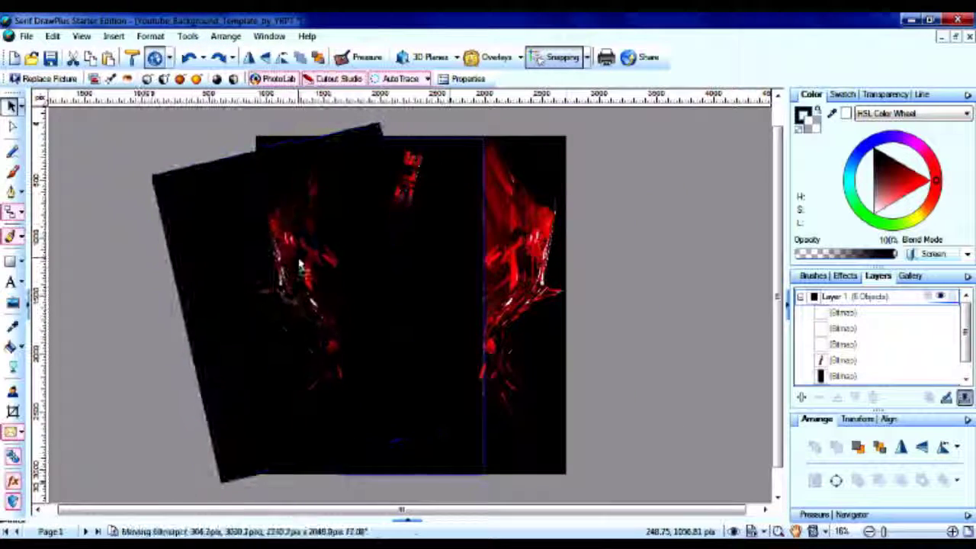
# Paste another render copy and group all three renders together.
pyautogui.rightClick(301, 244)
pyautogui.click(305, 264)
pyautogui.hotkey('ctrl', 'v')
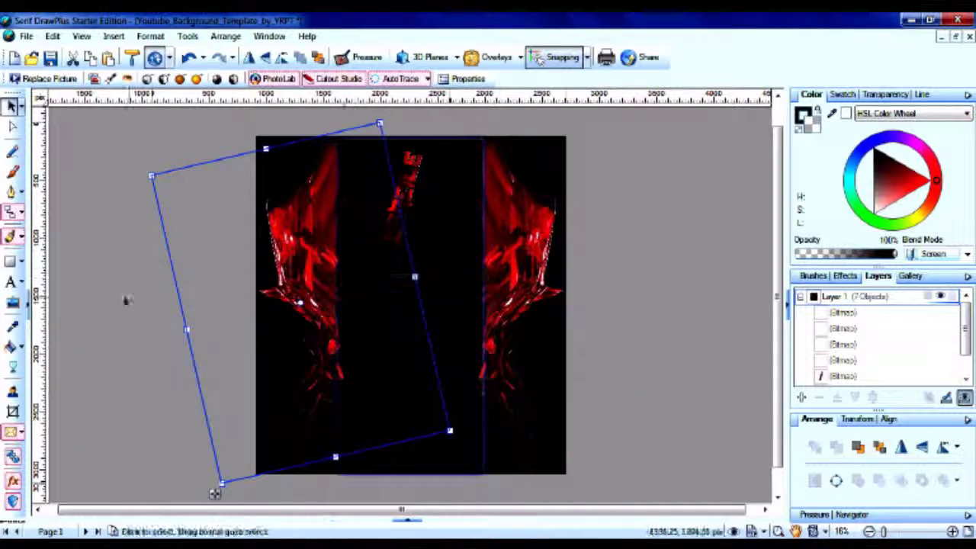
pyautogui.click(351, 145)
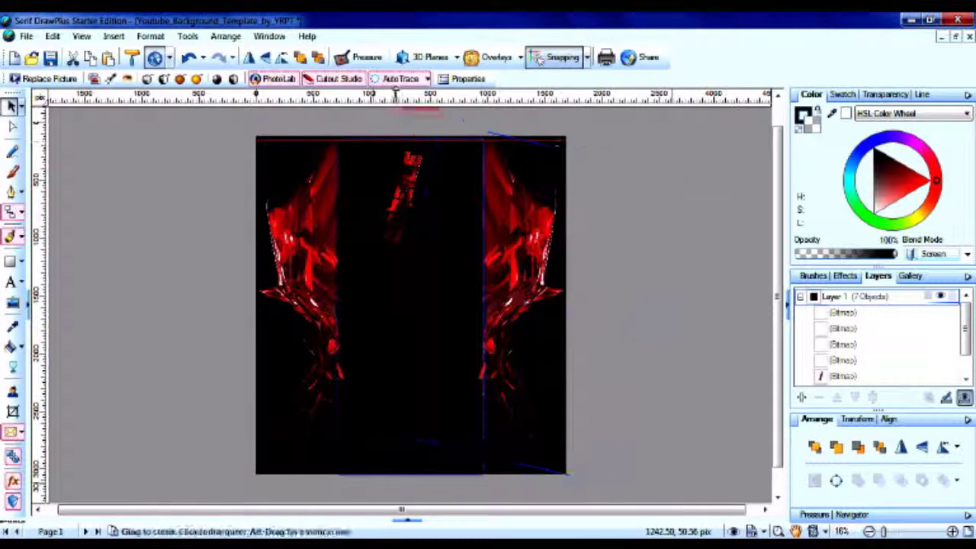
pyautogui.click(847, 359)
pyautogui.keyDown('shift'); pyautogui.click(852, 328); pyautogui.keyUp('shift')
pyautogui.hotkey('ctrl', 'g')
pyautogui.click(737, 322)
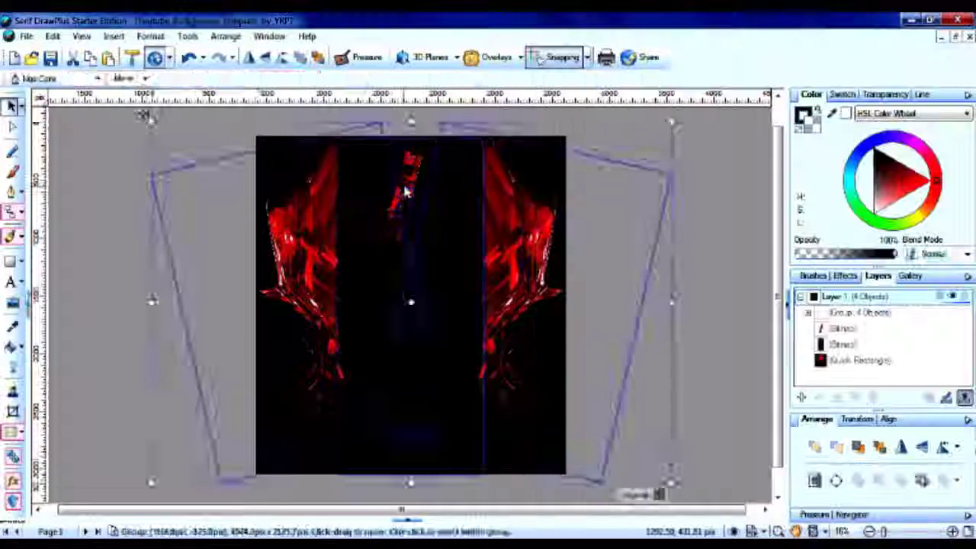
# Move the render group lower in the layer order and position the tilted text on the left render.
pyautogui.moveTo(404, 191); pyautogui.dragTo(321, 179)
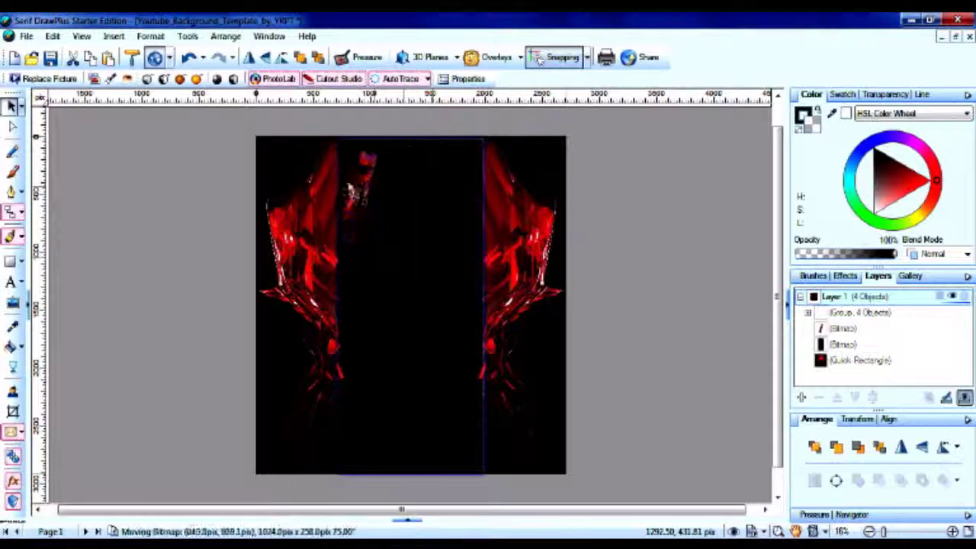
pyautogui.press('+')
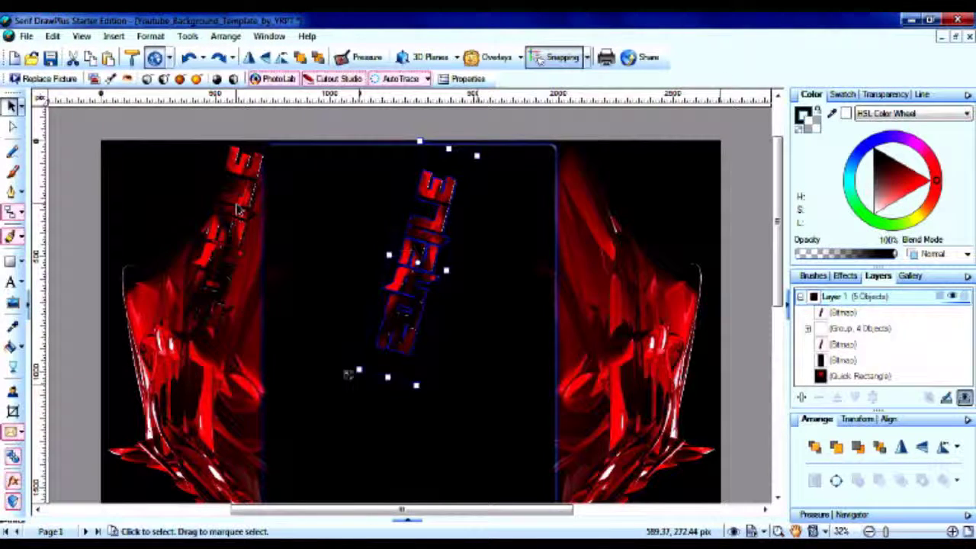
pyautogui.moveTo(865, 332); pyautogui.dragTo(866, 362)
pyautogui.click(167, 347)
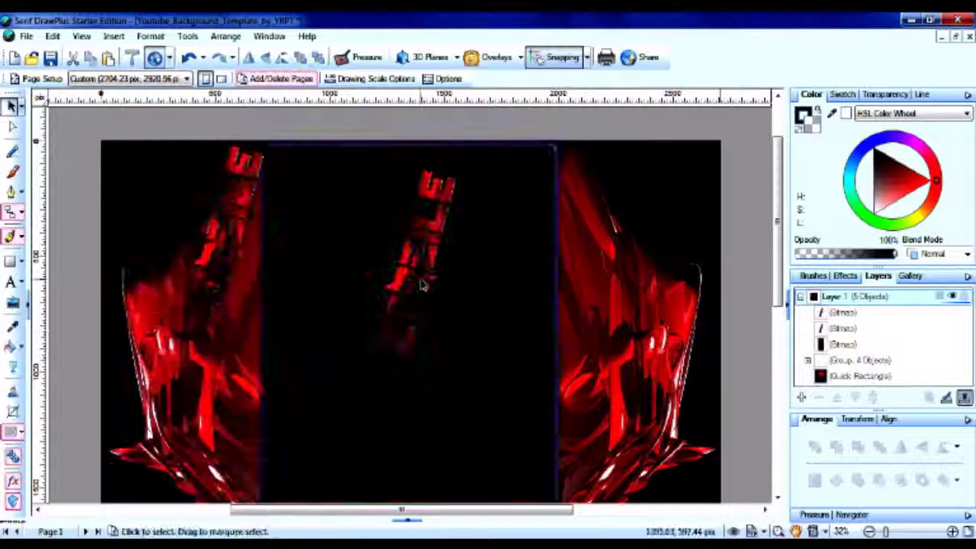
pyautogui.moveTo(226, 244); pyautogui.dragTo(243, 297)
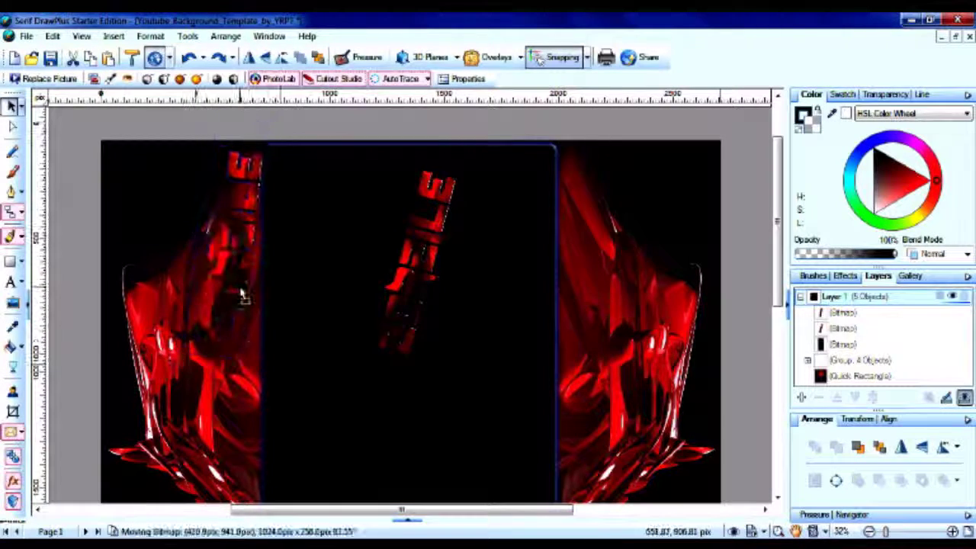
# Apply a red Glow preset to the central dark strip.
pyautogui.click(849, 276)
pyautogui.click(929, 332)
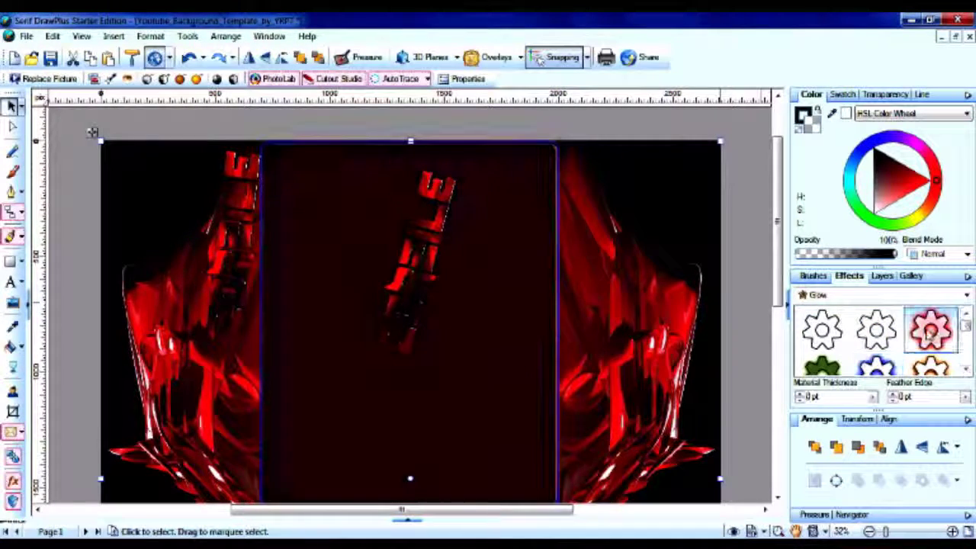
pyautogui.scroll(-1, 877, 336)
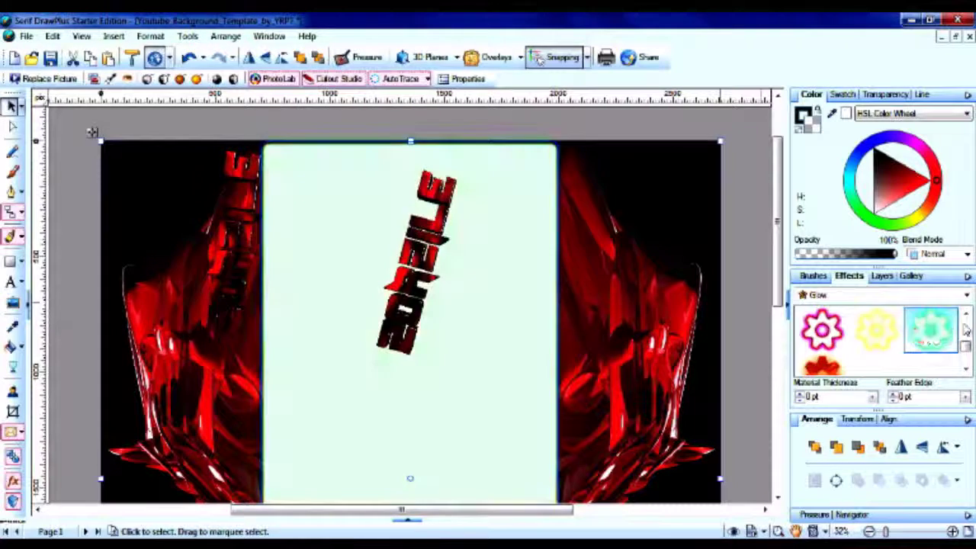
pyautogui.scroll(2, 877, 335)
pyautogui.click(87, 142)
pyautogui.click(84, 125)
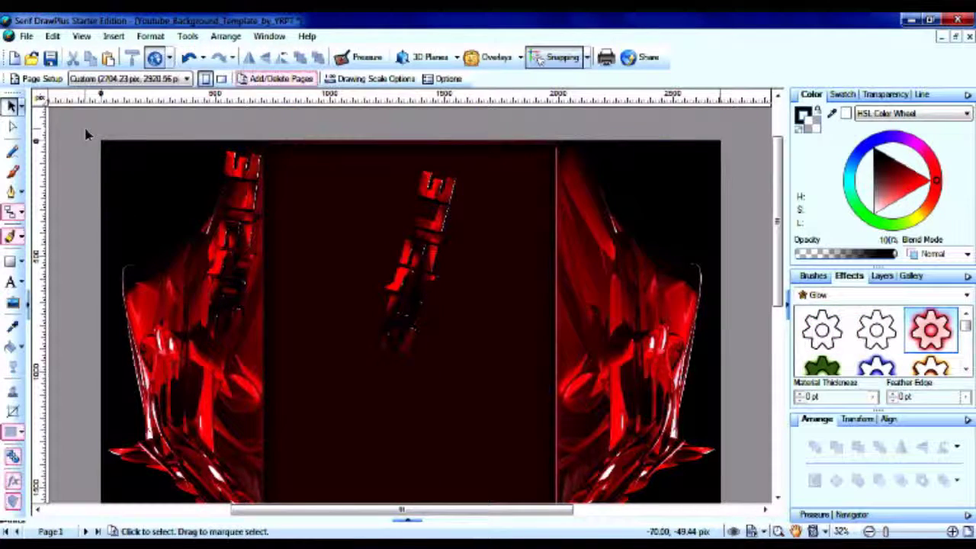
# Copy the tilted red text and line the copy up on the right-hand render.
pyautogui.rightClick(238, 235)
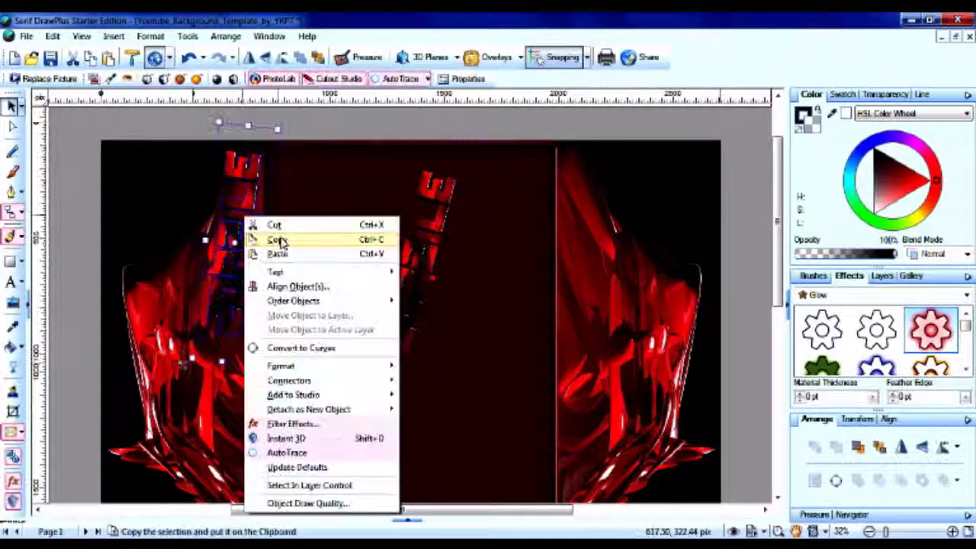
pyautogui.click(247, 239)
pyautogui.click(234, 248)
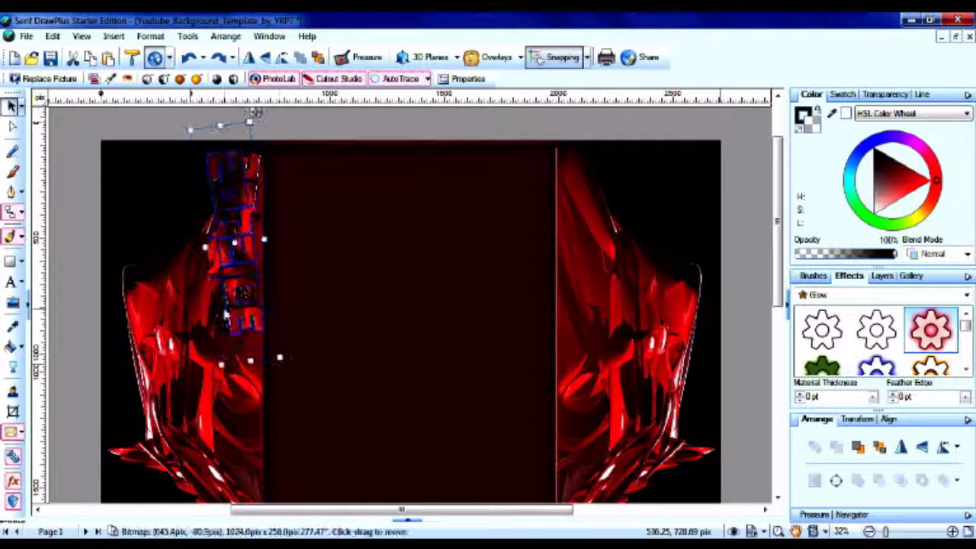
pyautogui.moveTo(234, 247); pyautogui.dragTo(597, 294)
pyautogui.moveTo(384, 158); pyautogui.dragTo(384, 153)
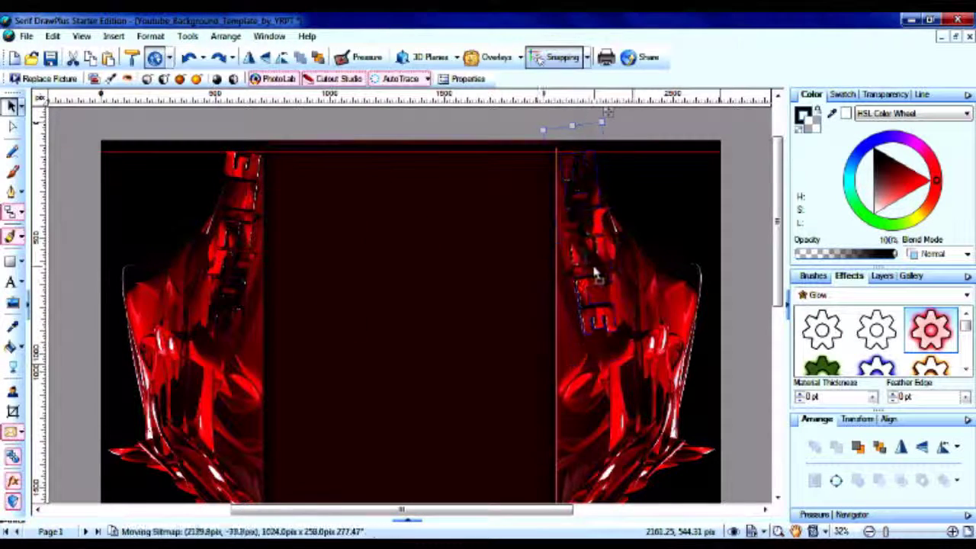
pyautogui.moveTo(593, 257); pyautogui.dragTo(598, 277)
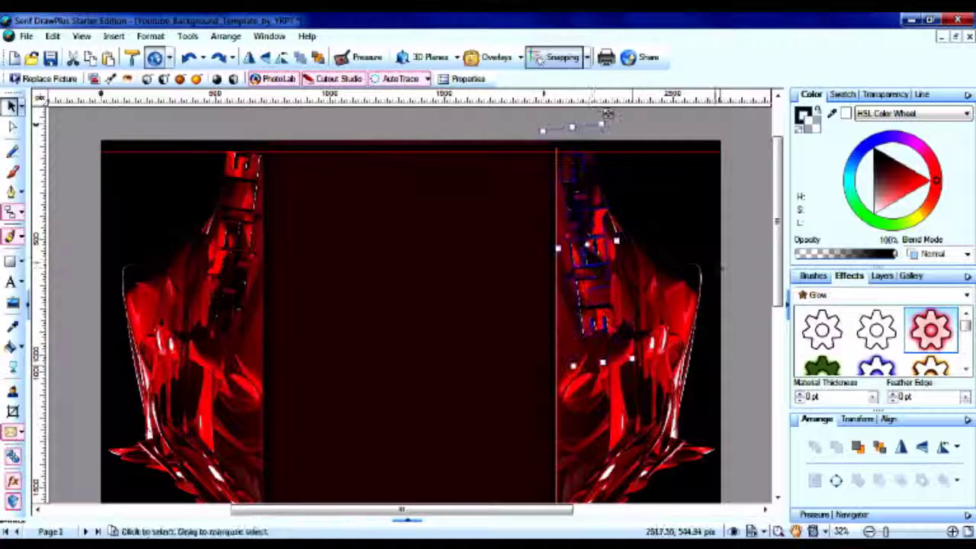
# Select the mirrored side images as a group for cropping.
pyautogui.click(608, 113)
pyautogui.click(700, 247)
pyautogui.press('Tab')
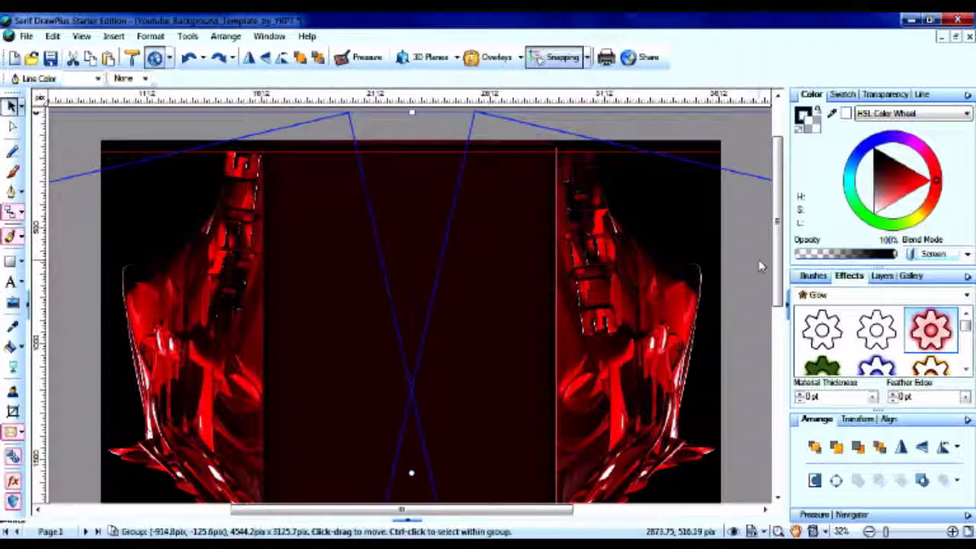
pyautogui.scroll(-3, 760, 266)
pyautogui.click(12, 411)
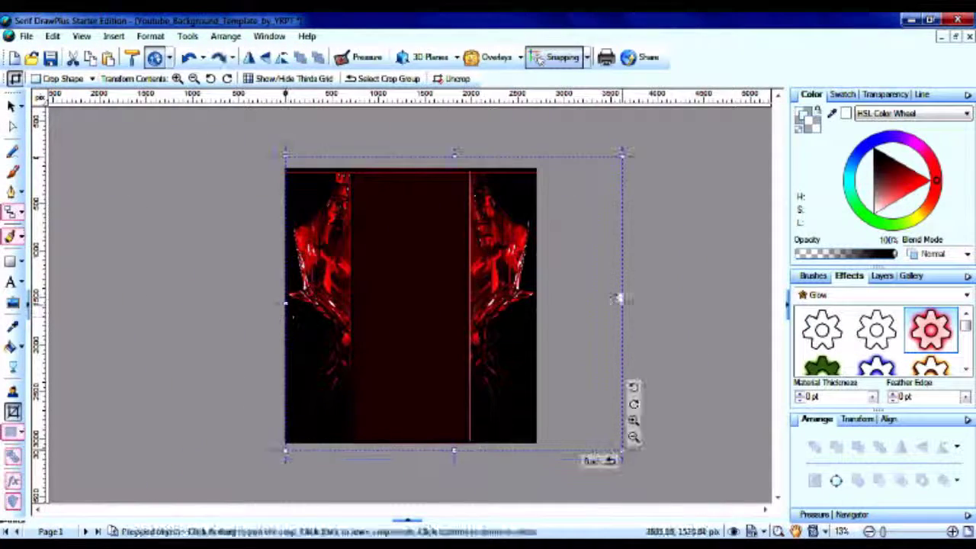
# Crop the side images' right edge back to the page edge and clear the selection.
pyautogui.moveTo(618, 299); pyautogui.dragTo(538, 311)
pyautogui.click(12, 106)
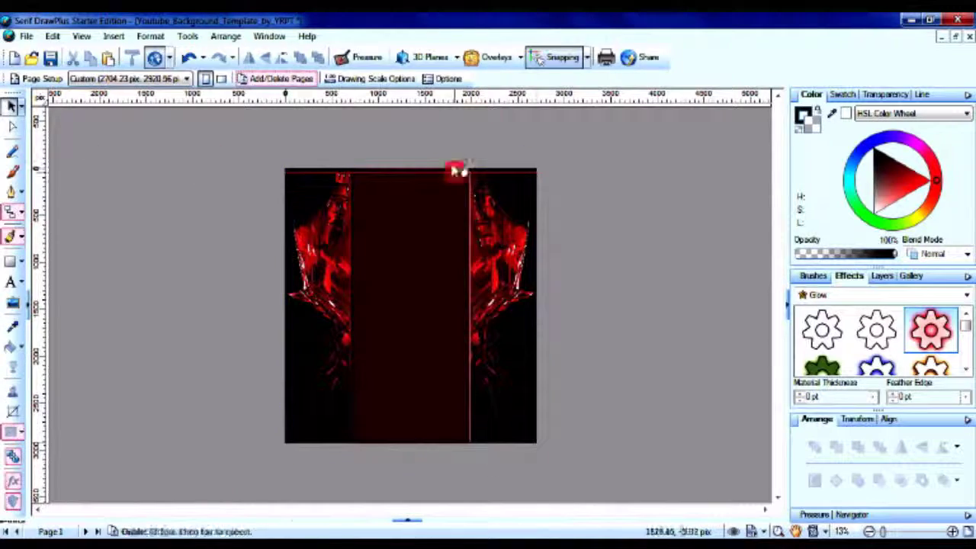
pyautogui.scroll(5, 333, 227)
pyautogui.scroll(-2, 318, 266)
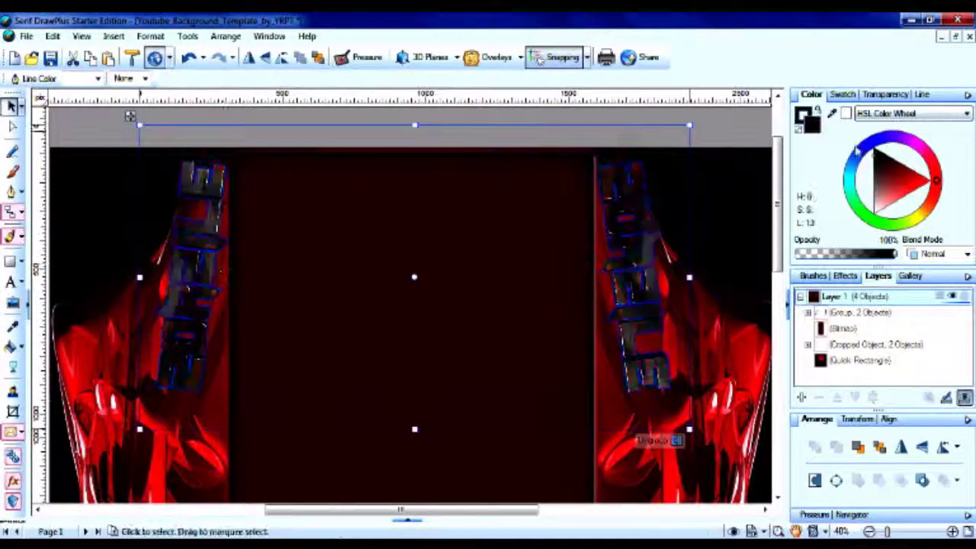
pyautogui.click(736, 113)
pyautogui.hotkey('alt', 'Tab')
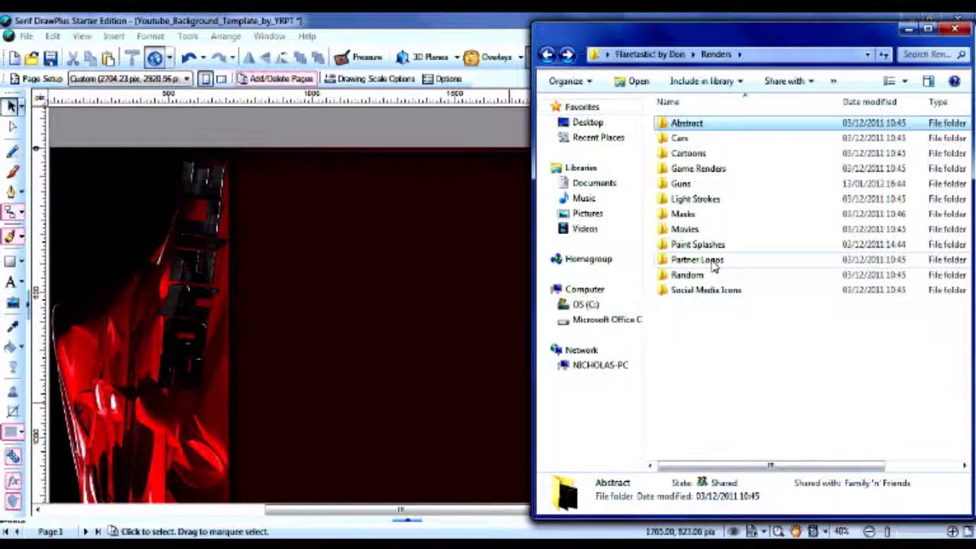
# Browse the Renders subfolders to Flares - 1080p and scroll to the Red-Flare image.
pyautogui.doubleClick(679, 138)
pyautogui.press('BackSpace')
pyautogui.doubleClick(696, 169)
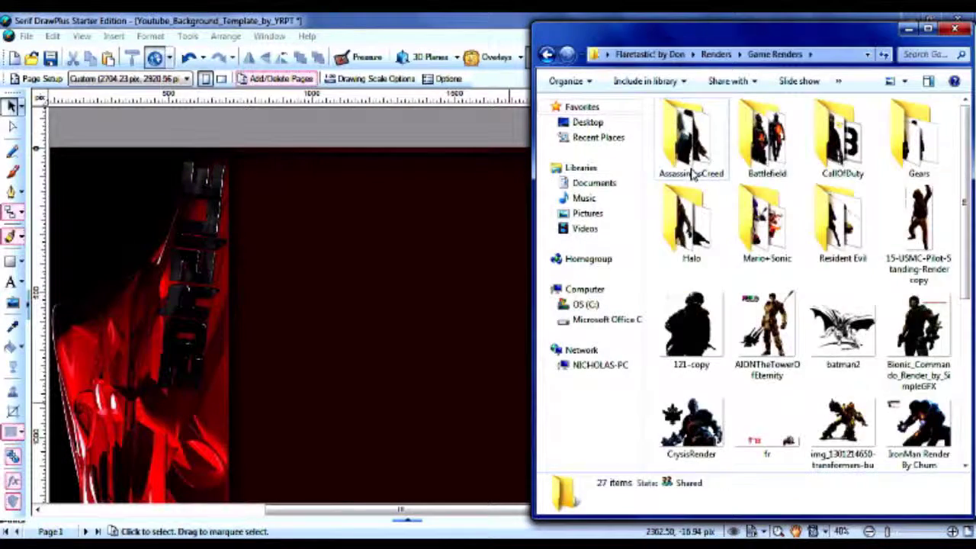
pyautogui.press('BackSpace')
pyautogui.press('BackSpace')
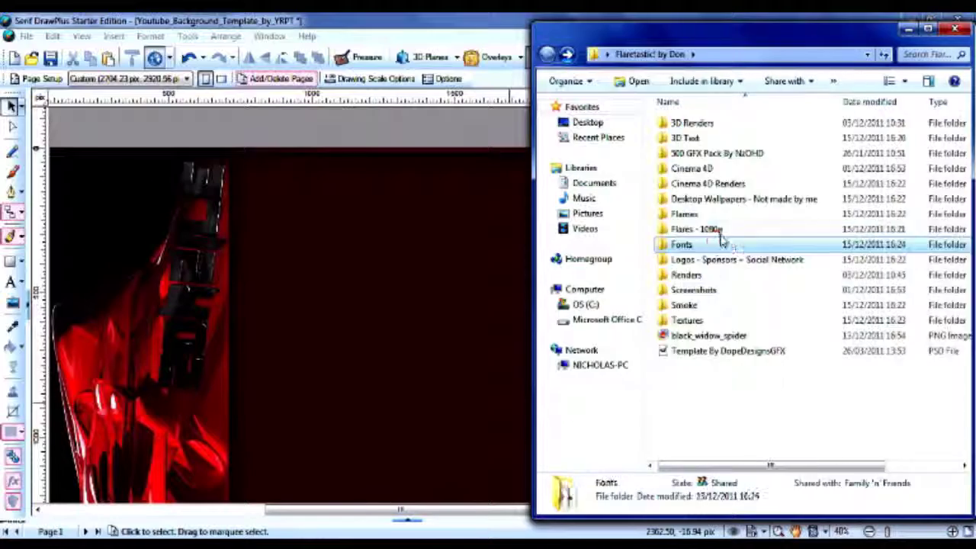
pyautogui.doubleClick(715, 229)
pyautogui.scroll(-5, 820, 331)
pyautogui.scroll(-5, 821, 332)
pyautogui.scroll(-5, 820, 332)
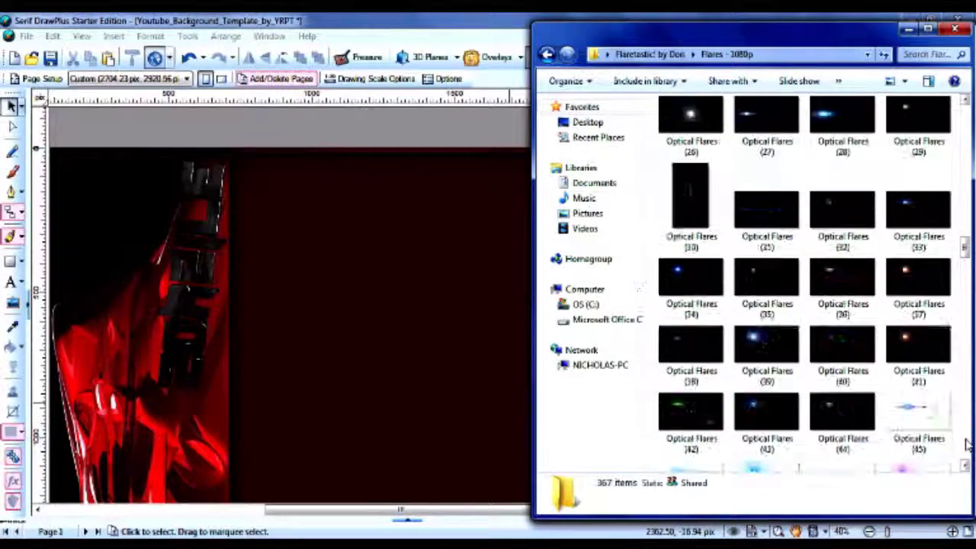
pyautogui.scroll(-5, 820, 332)
pyautogui.scroll(-10, 812, 263)
pyautogui.scroll(-10, 813, 263)
pyautogui.scroll(-10, 813, 263)
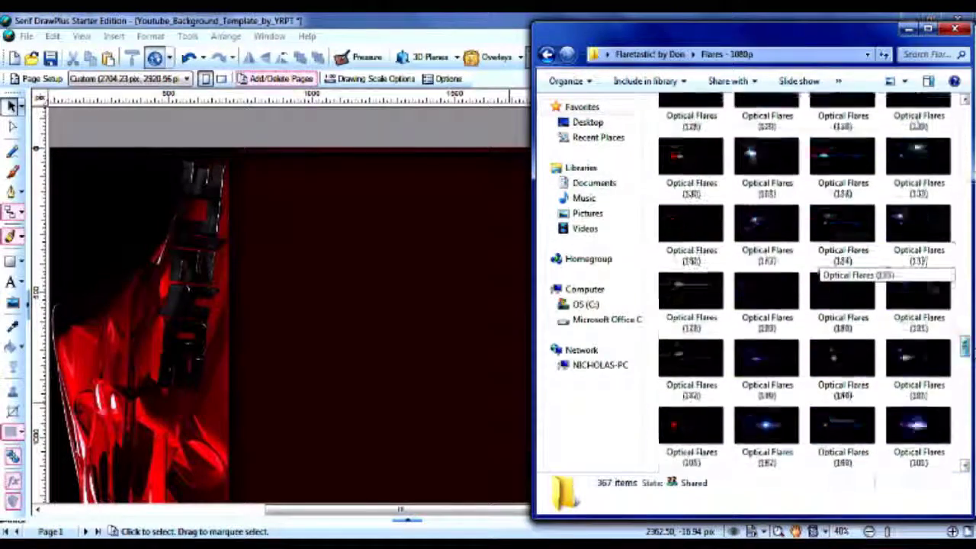
pyautogui.scroll(-10, 813, 263)
pyautogui.click(966, 461)
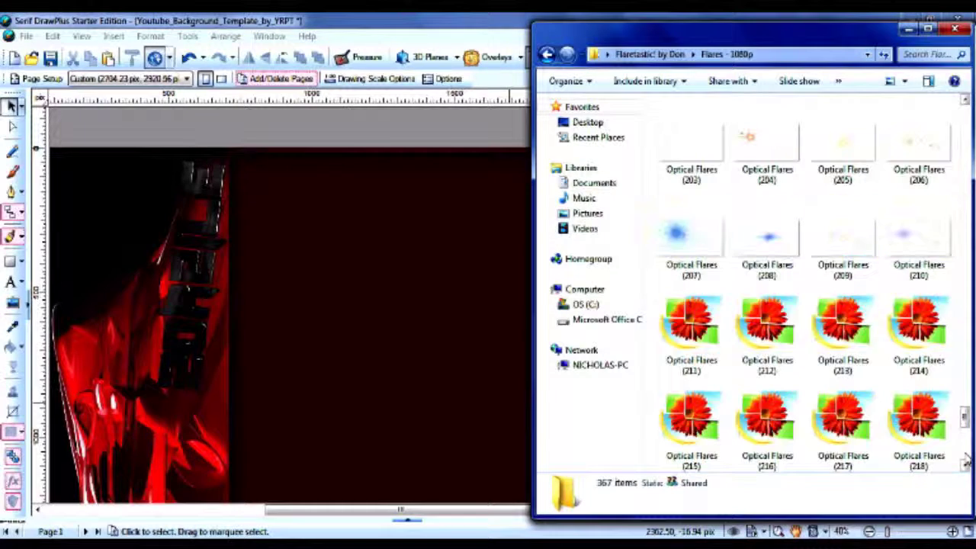
pyautogui.click(966, 461)
pyautogui.scroll(-3, 839, 381)
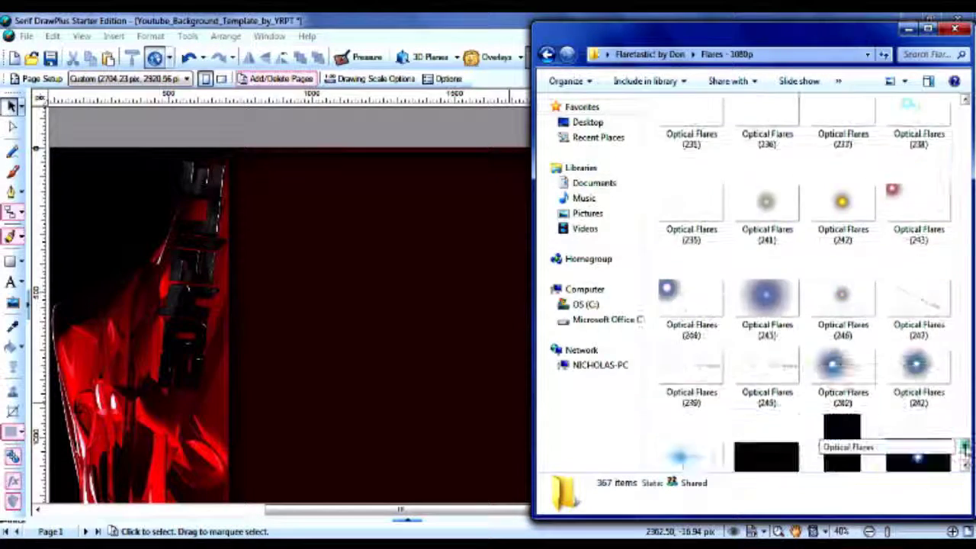
pyautogui.scroll(-2, 838, 343)
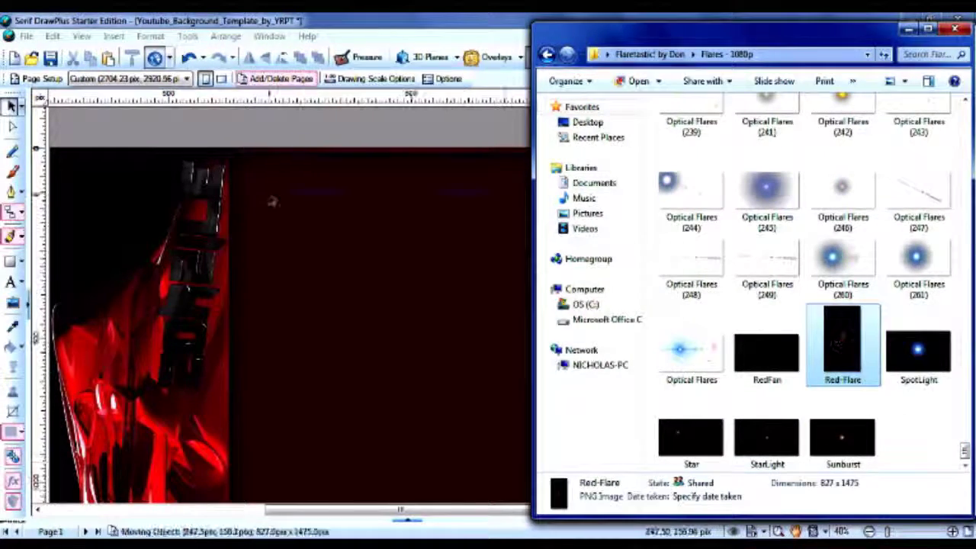
# Drop Red-Flare onto the design and set its blend mode to Lighten.
pyautogui.moveTo(838, 337)
pyautogui.mouseDown()
pyautogui.moveTo(358, 359)
pyautogui.moveTo(176, 327)
pyautogui.mouseUp()
pyautogui.click(938, 254)
pyautogui.click(930, 347)
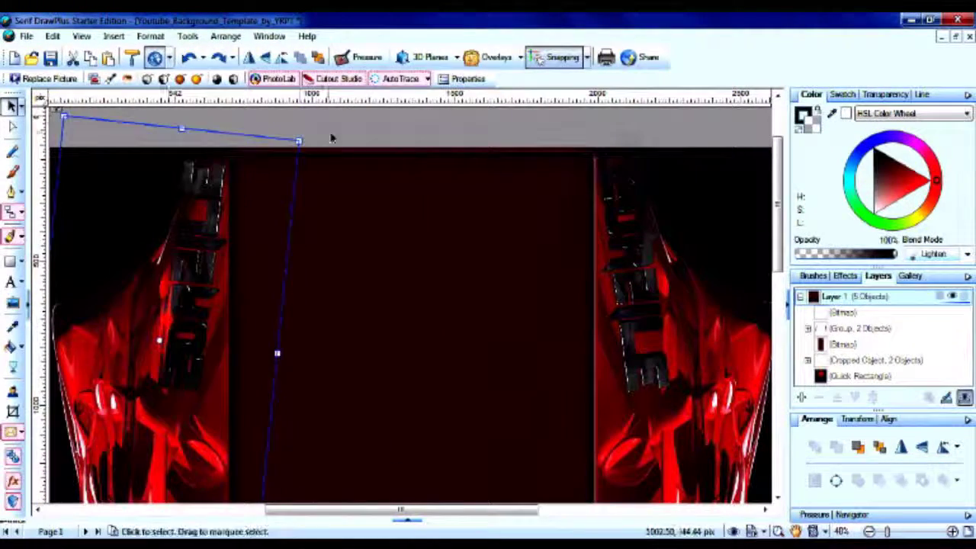
# Drag a green optical flare onto the design, dismissing the access-denied error.
pyautogui.hotkey('alt', 'Tab')
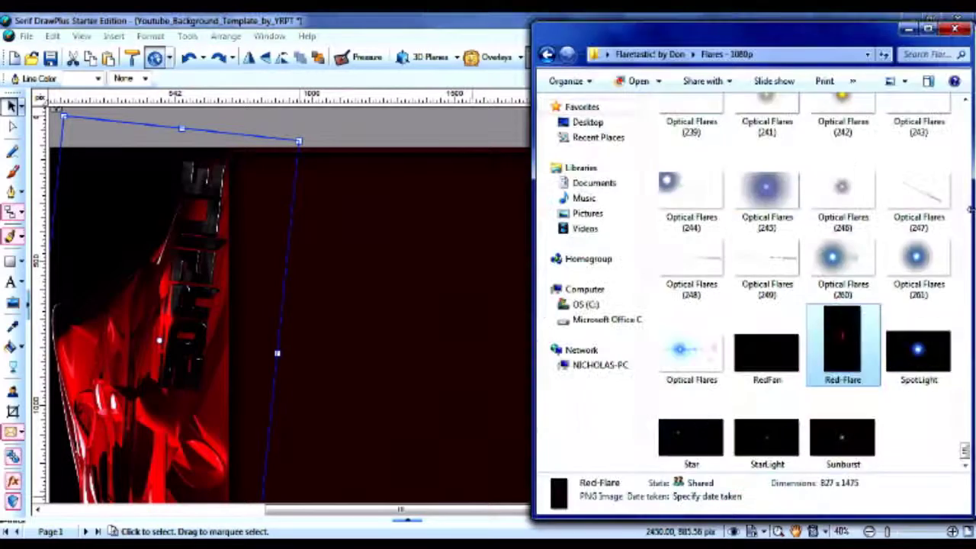
pyautogui.scroll(10, 965, 229)
pyautogui.scroll(3, 970, 200)
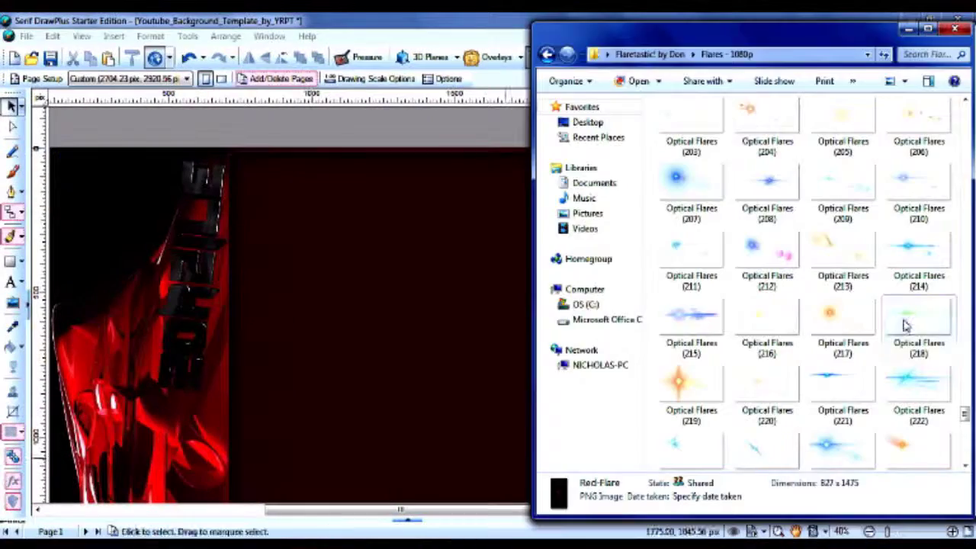
pyautogui.moveTo(919, 317)
pyautogui.mouseDown()
pyautogui.moveTo(435, 392)
pyautogui.moveTo(376, 373)
pyautogui.moveTo(313, 374)
pyautogui.moveTo(157, 324)
pyautogui.moveTo(196, 323)
pyautogui.mouseUp()
pyautogui.click(573, 294)
# Copy the flare, flip the copy horizontally and move it onto the right figure.
pyautogui.click(881, 93)
pyautogui.click(815, 114)
pyautogui.click(796, 146)
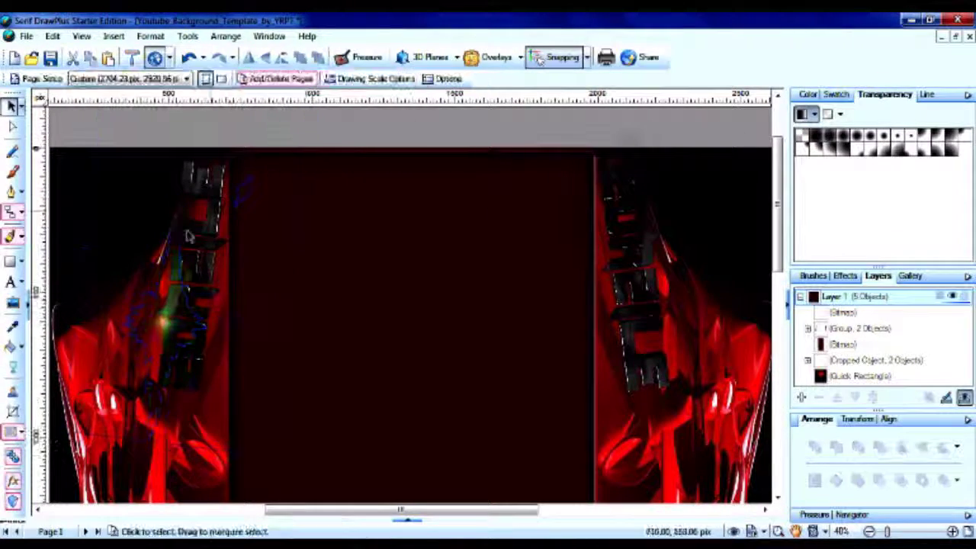
pyautogui.rightClick(197, 324)
pyautogui.click(218, 281)
pyautogui.click(224, 36)
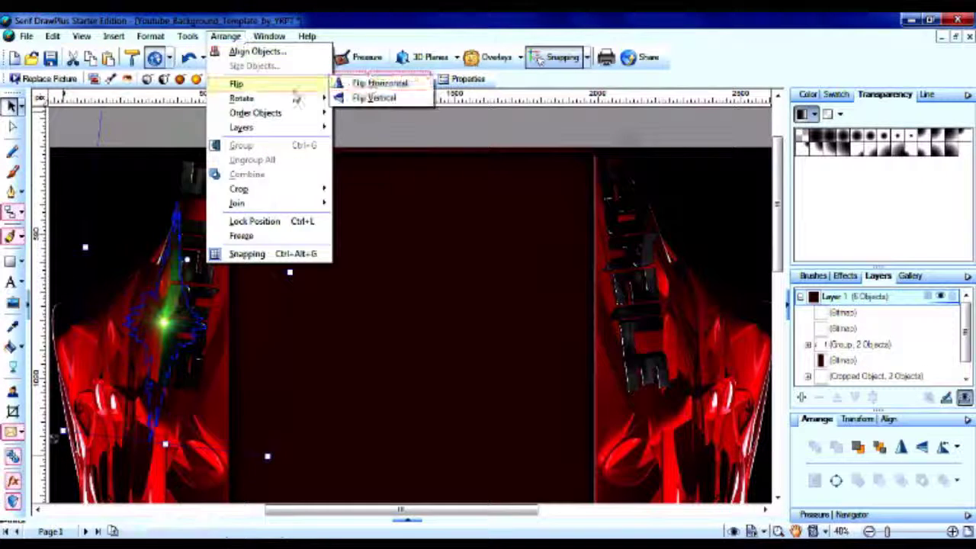
pyautogui.click(381, 81)
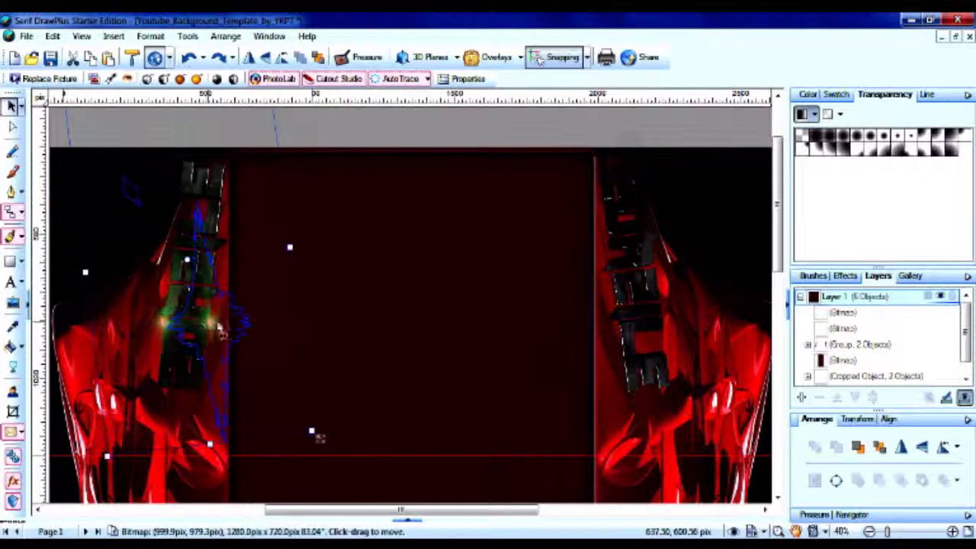
pyautogui.moveTo(219, 329); pyautogui.dragTo(668, 339)
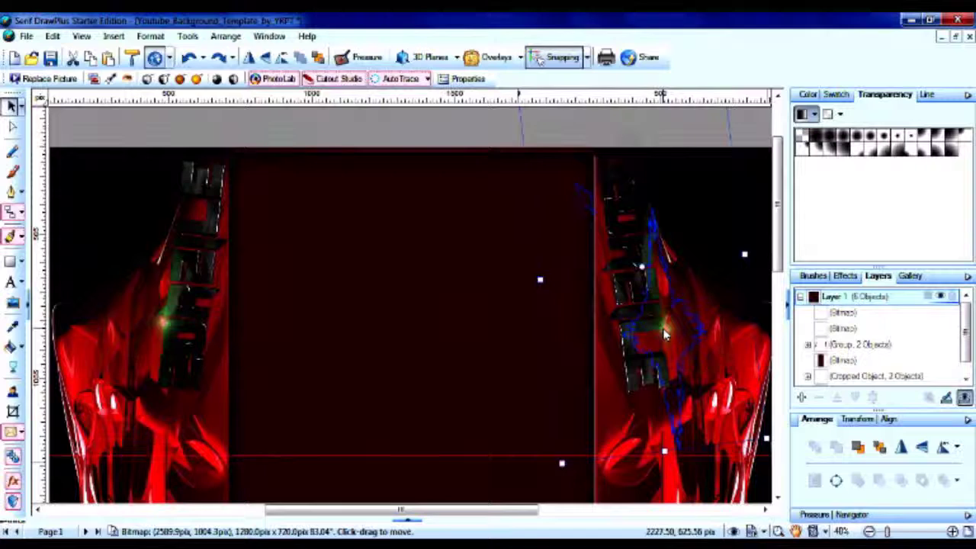
# Restore the deleted right flare and fine-tune its position against a horizontal guide.
pyautogui.press('Delete')
pyautogui.click(177, 299)
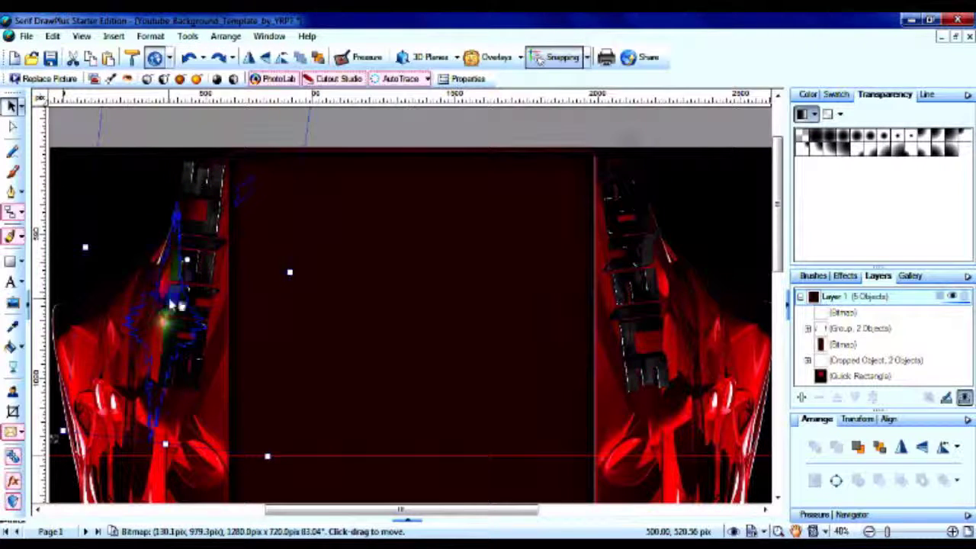
pyautogui.click(392, 120)
pyautogui.hotkey('ctrl', 'z')
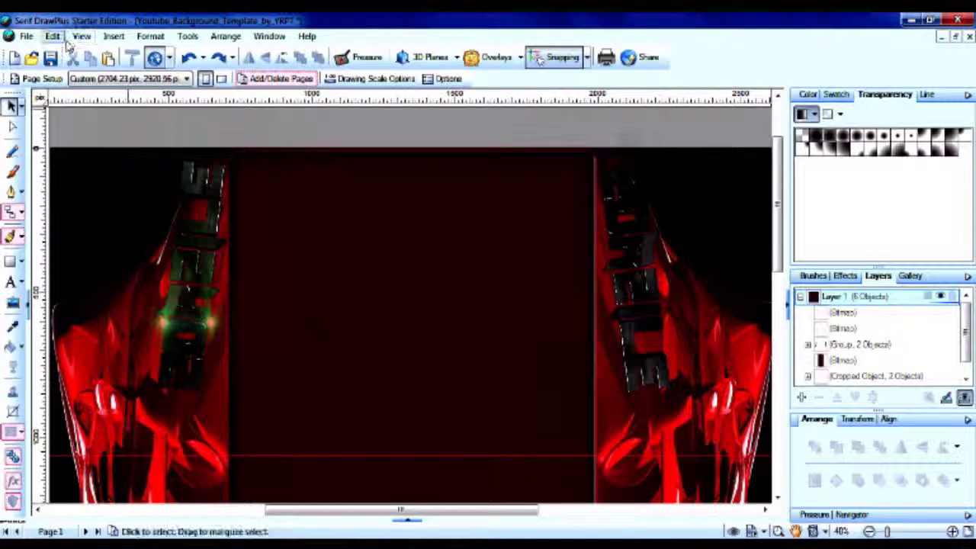
pyautogui.click(668, 335)
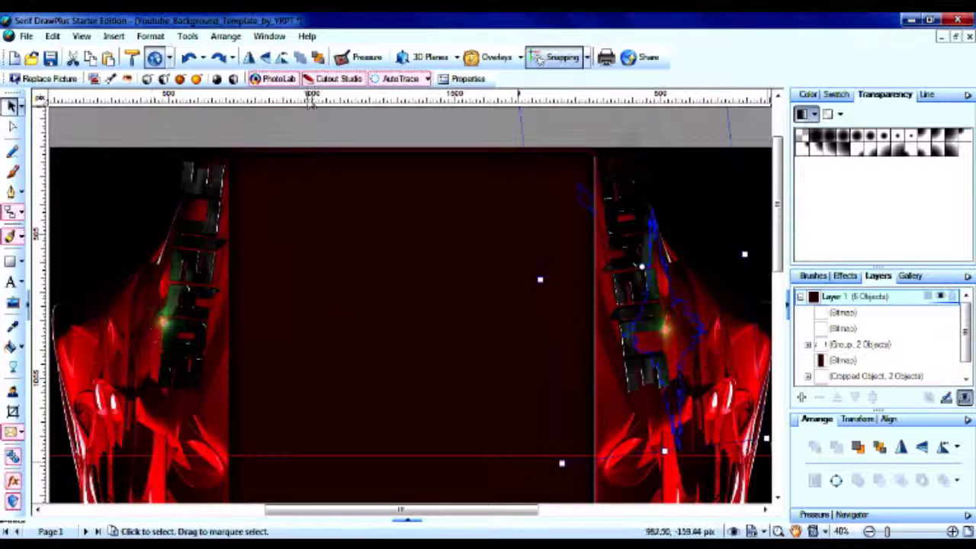
pyautogui.moveTo(302, 323); pyautogui.dragTo(302, 316)
pyautogui.moveTo(665, 329); pyautogui.dragTo(668, 329)
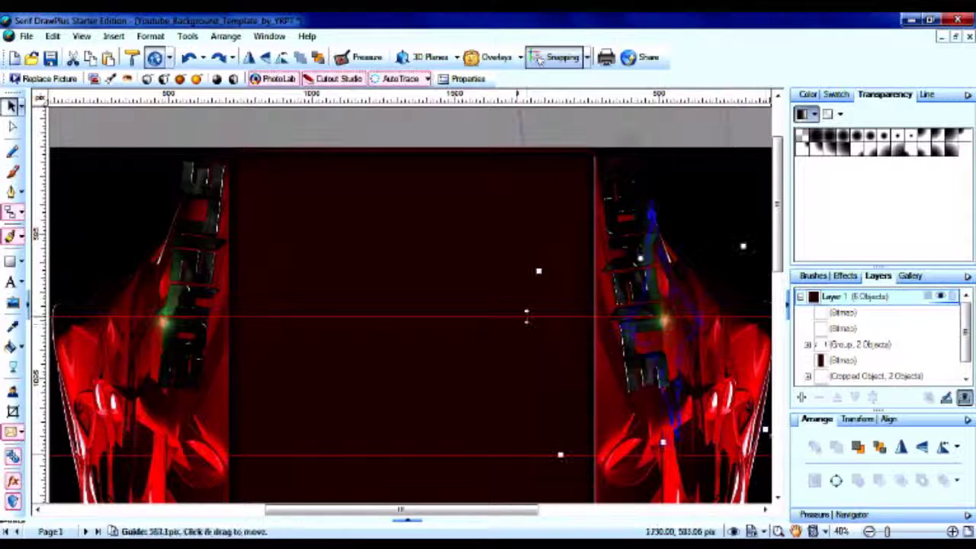
# Crop the flares' top down to the page edge and copy the design.
pyautogui.click(12, 412)
pyautogui.moveTo(414, 160); pyautogui.dragTo(416, 251)
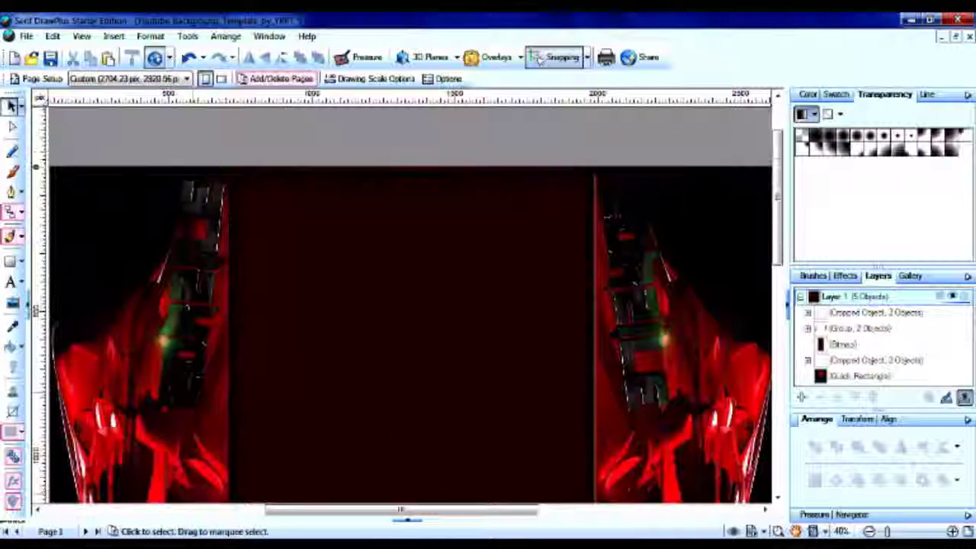
pyautogui.rightClick(443, 493)
pyautogui.click(474, 216)
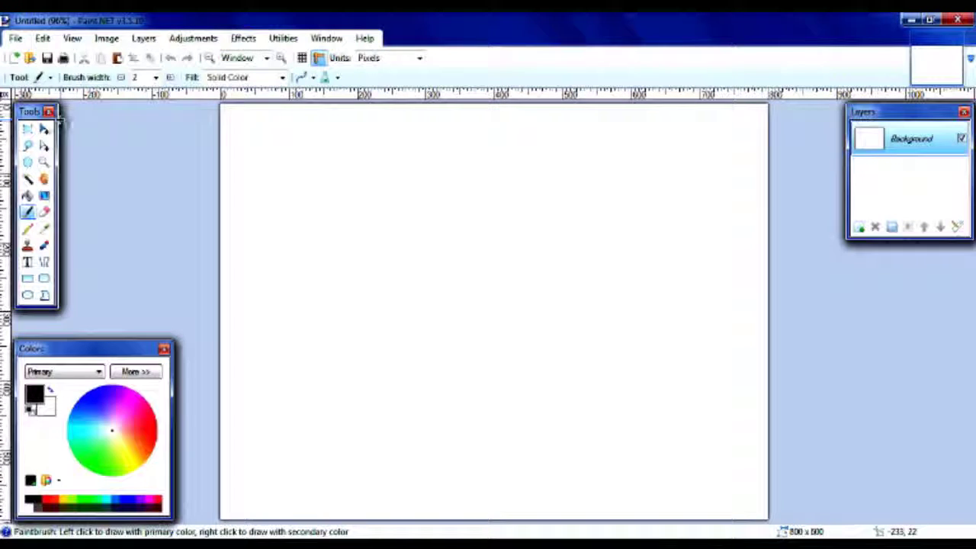
# Paste the dark panel into Paint.NET, enlarge the canvas, and delete the surrounding white to transparency.
pyautogui.click(42, 38)
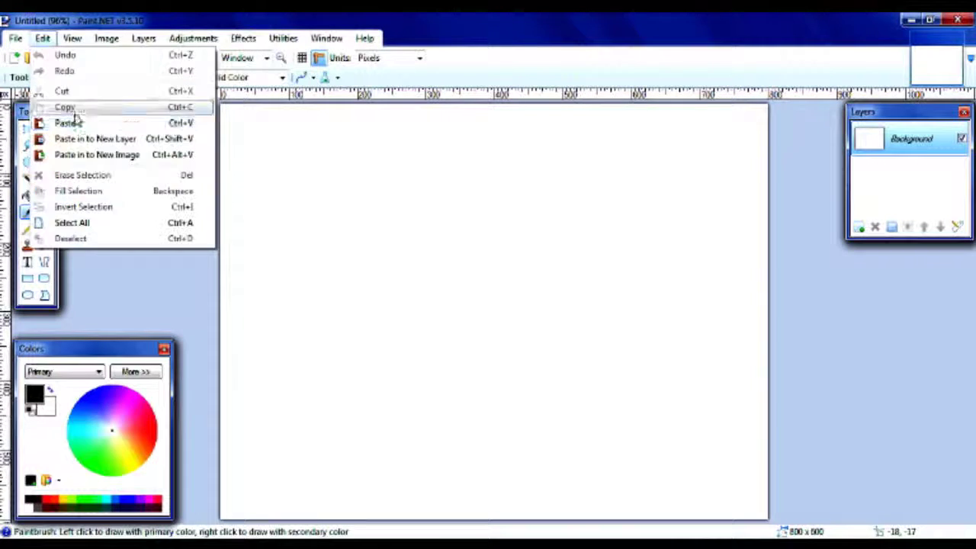
pyautogui.click(76, 119)
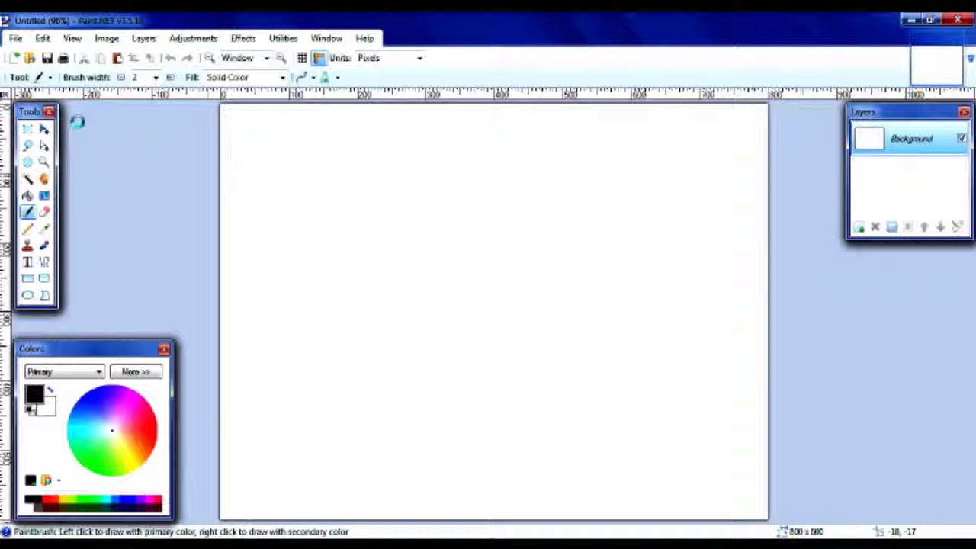
pyautogui.click(488, 301)
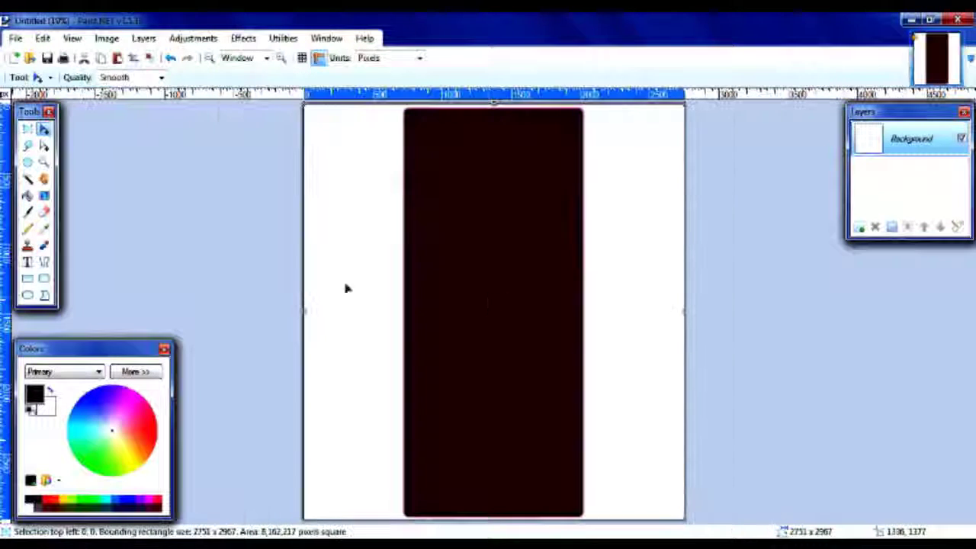
pyautogui.press('s')
pyautogui.click(323, 211)
pyautogui.press('Delete')
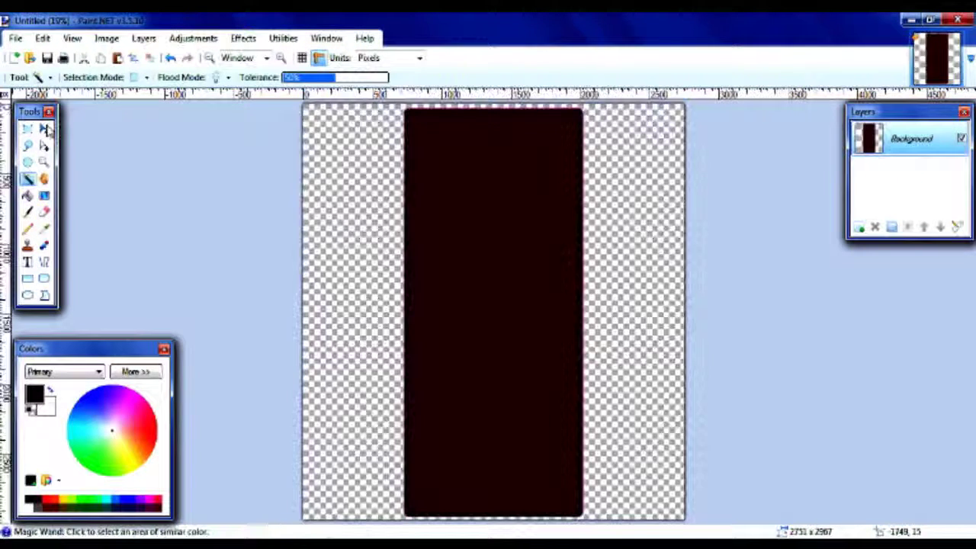
# Select the whole image and set up the Recolor brush at width 500.
pyautogui.click(43, 129)
pyautogui.hotkey('ctrl', 'a')
pyautogui.click(43, 247)
pyautogui.click(354, 77)
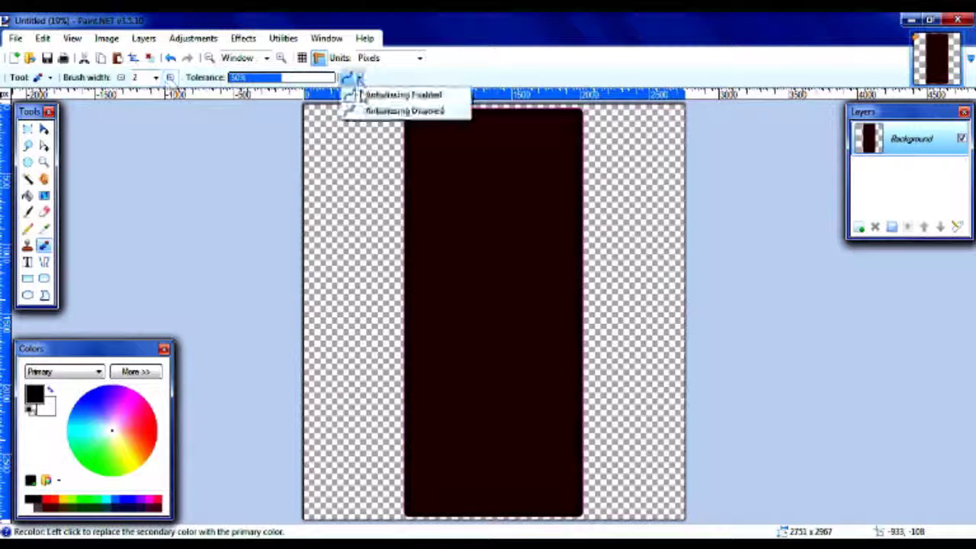
pyautogui.click(155, 77)
pyautogui.click(153, 412)
pyautogui.click(155, 77)
pyautogui.click(152, 404)
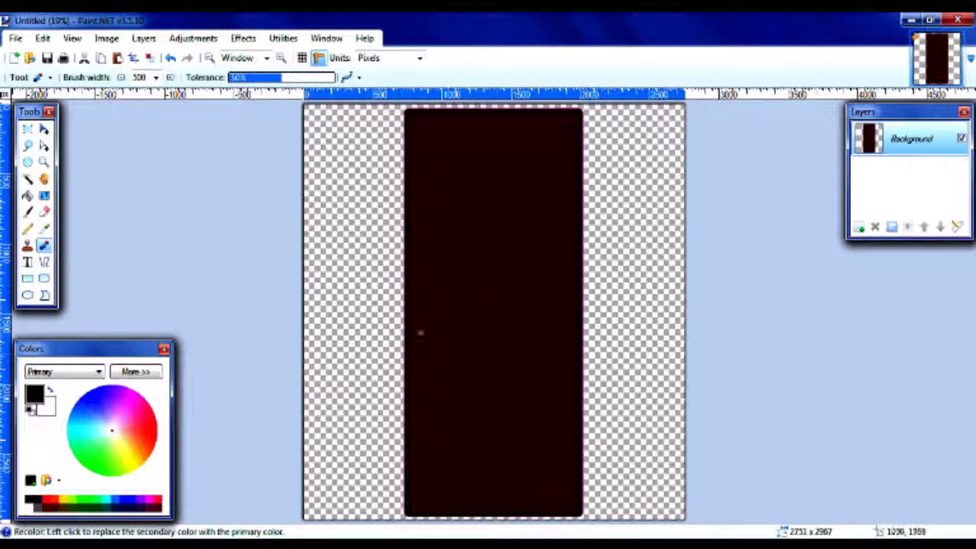
# Recolour the panel with wide strokes, whitening most of it and blackening the top.
pyautogui.moveTo(420, 333)
pyautogui.mouseDown()
pyautogui.moveTo(477, 240)
pyautogui.moveTo(544, 241)
pyautogui.moveTo(451, 262)
pyautogui.moveTo(437, 185)
pyautogui.mouseUp()
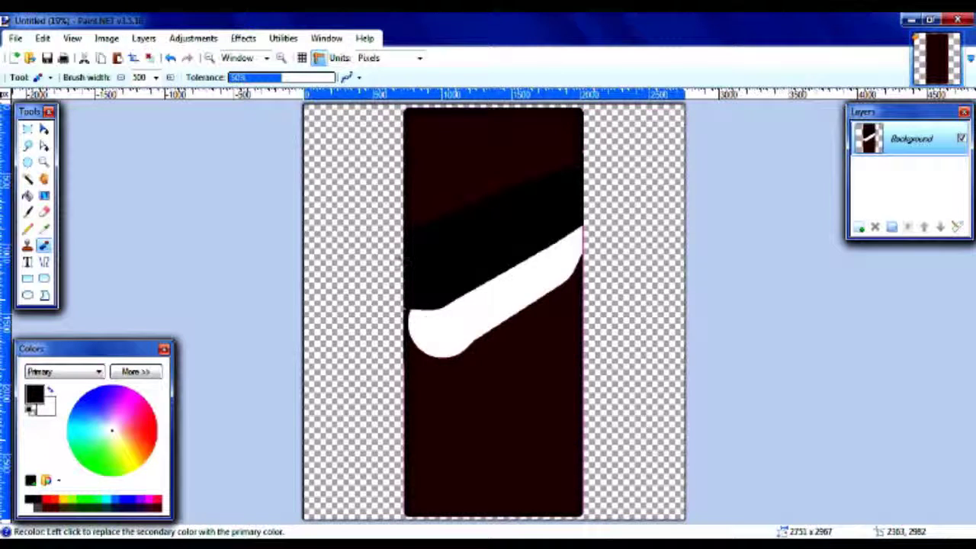
pyautogui.moveTo(427, 324)
pyautogui.mouseDown()
pyautogui.moveTo(409, 347)
pyautogui.moveTo(469, 366)
pyautogui.moveTo(439, 268)
pyautogui.mouseUp()
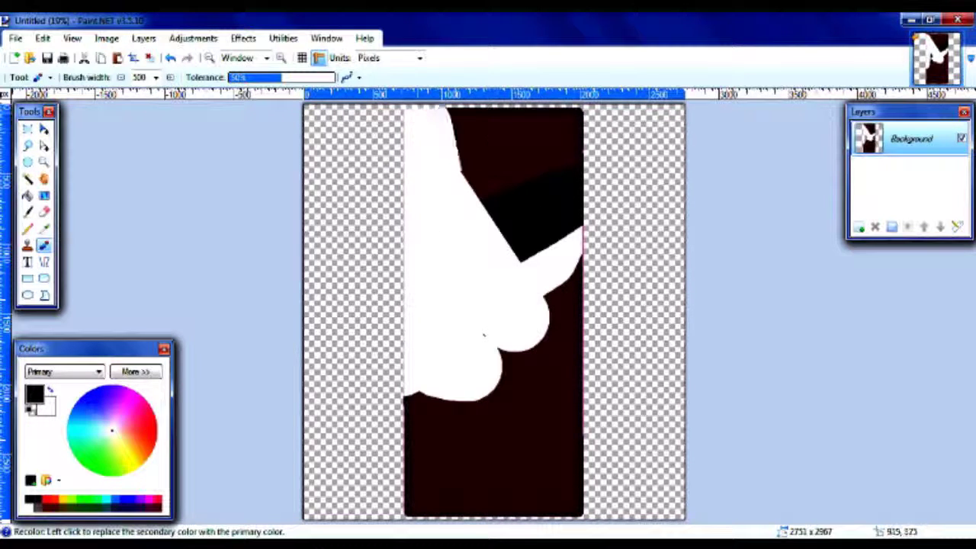
pyautogui.moveTo(431, 156); pyautogui.dragTo(576, 122)
pyautogui.moveTo(580, 427)
pyautogui.mouseDown()
pyautogui.moveTo(534, 496)
pyautogui.moveTo(412, 427)
pyautogui.mouseUp()
pyautogui.moveTo(572, 214); pyautogui.dragTo(505, 163)
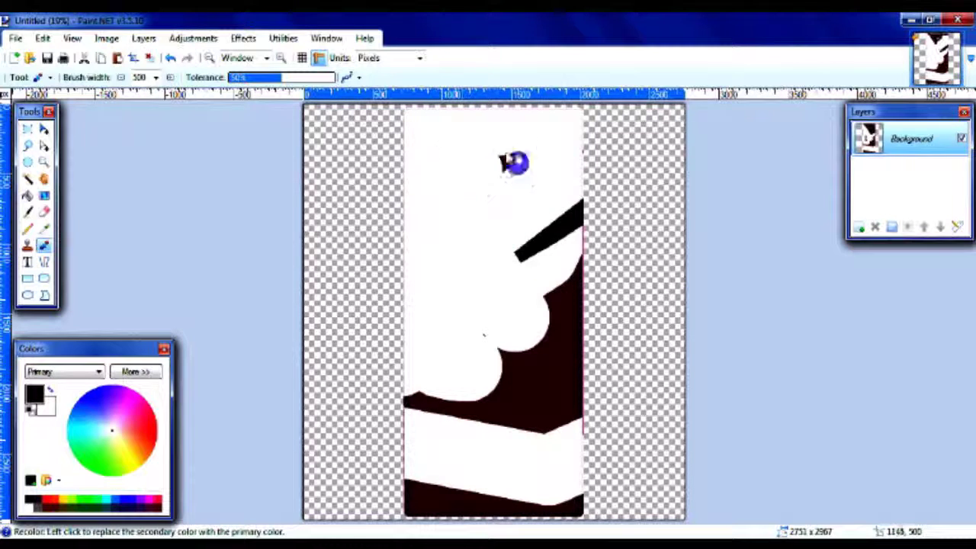
pyautogui.moveTo(578, 268); pyautogui.dragTo(498, 420)
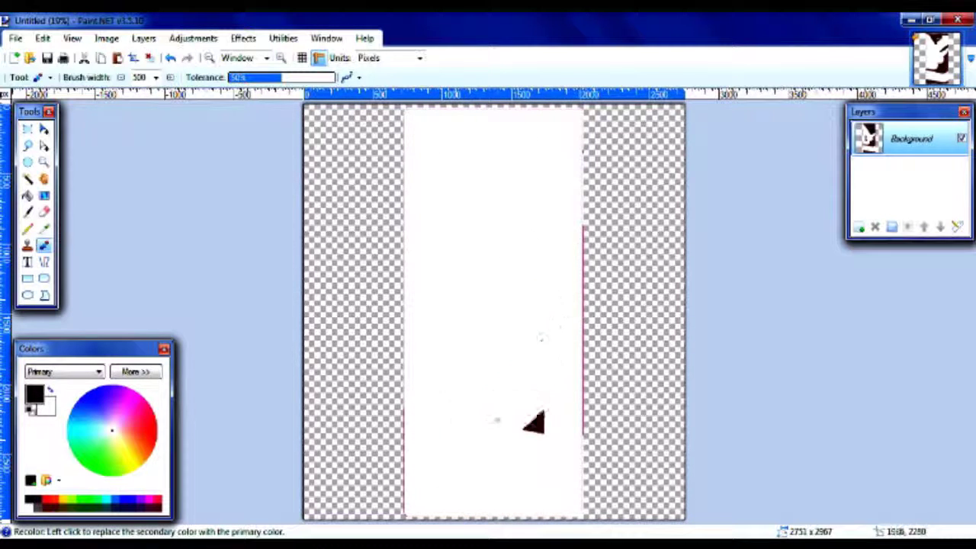
pyautogui.moveTo(405, 143)
pyautogui.mouseDown()
pyautogui.moveTo(564, 153)
pyautogui.moveTo(543, 127)
pyautogui.mouseUp()
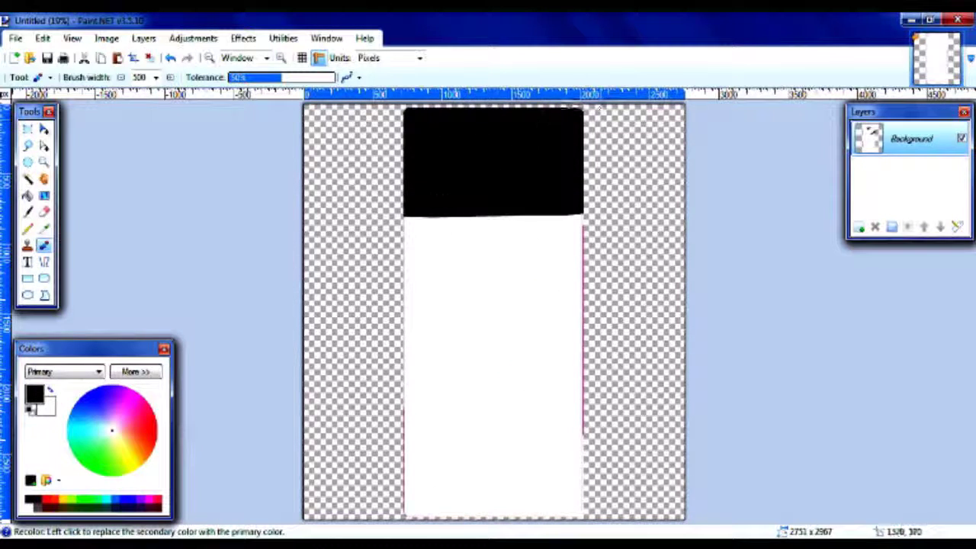
pyautogui.moveTo(598, 109); pyautogui.dragTo(603, 229)
# Close the image in Paint.NET, answer the save prompt, and deselect the render in DrawPlus.
pyautogui.hotkey('alt', 'F4')
pyautogui.click(436, 327)
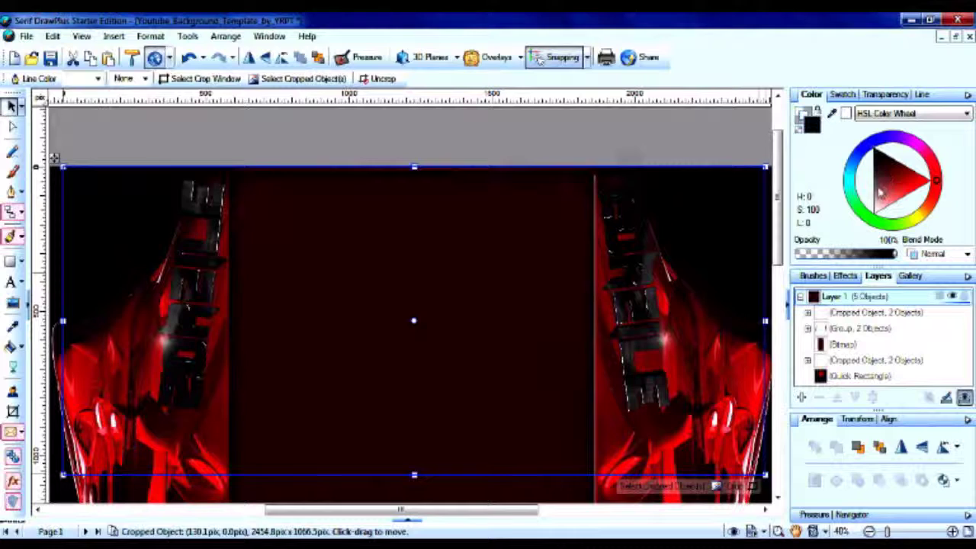
pyautogui.click(638, 151)
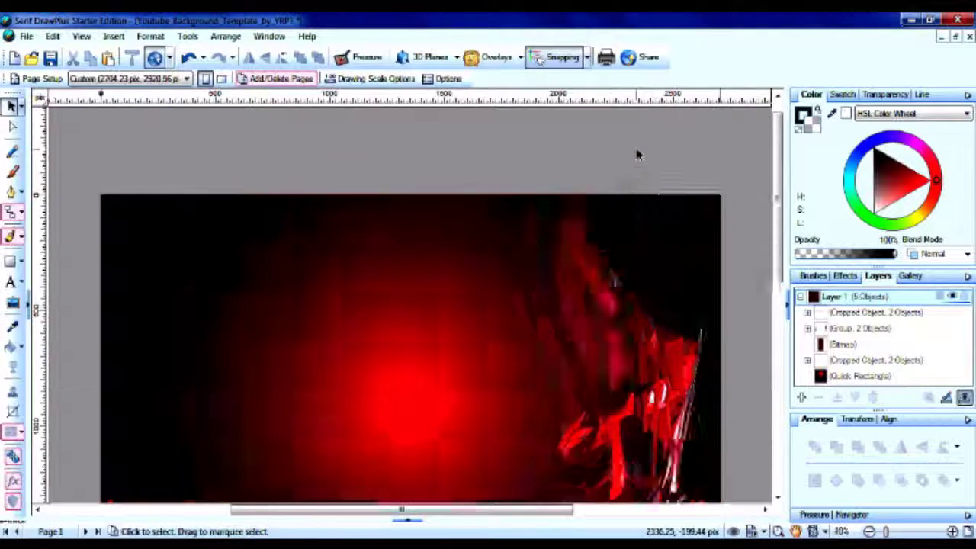
pyautogui.scroll(-2, 638, 151)
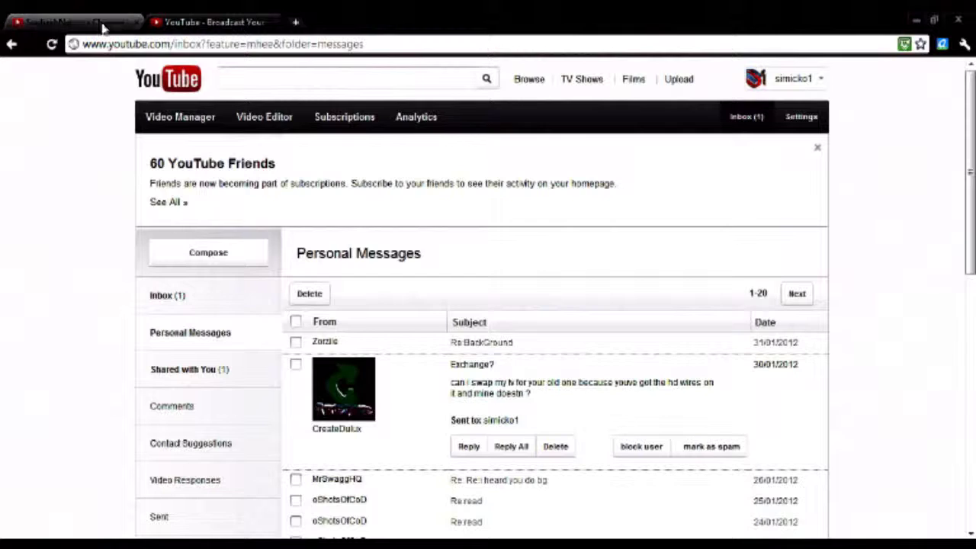
# Scroll down the requesting creator's channel to browse their uploaded videos.
pyautogui.scroll(-2, 68, 275)
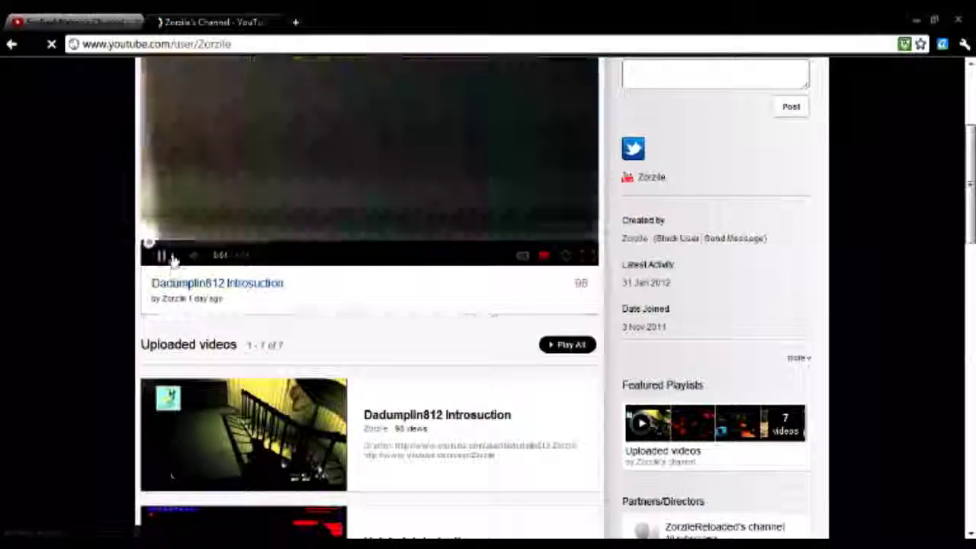
pyautogui.scroll(-8, 68, 275)
pyautogui.scroll(-3, 90, 385)
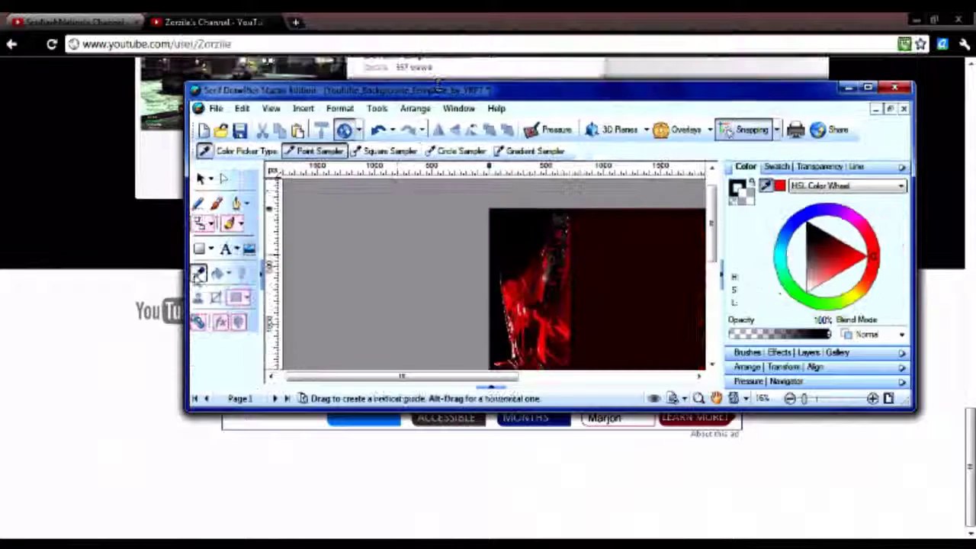
# Sample a colour from the YouTube page and draw a full-width rectangle along the page bottom.
pyautogui.moveTo(191, 278); pyautogui.dragTo(425, 273)
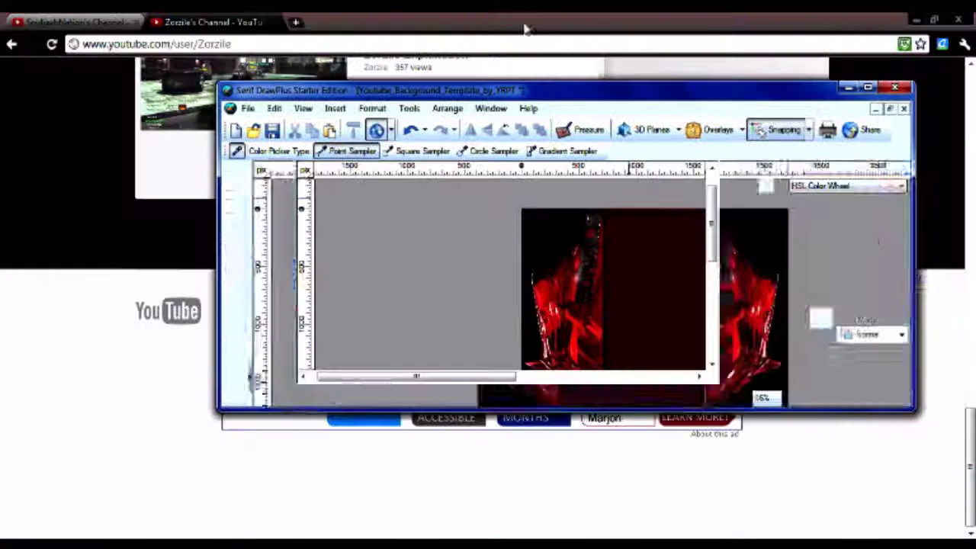
pyautogui.moveTo(767, 185); pyautogui.dragTo(200, 308)
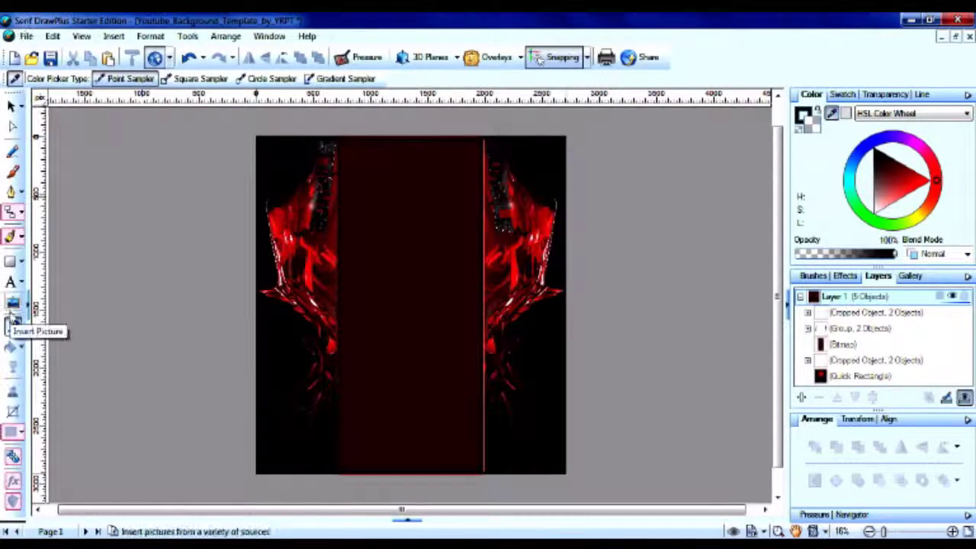
pyautogui.click(11, 261)
pyautogui.moveTo(261, 281); pyautogui.dragTo(425, 316)
pyautogui.moveTo(357, 307)
pyautogui.mouseDown()
pyautogui.moveTo(352, 471)
pyautogui.moveTo(566, 459)
pyautogui.mouseUp()
pyautogui.click(885, 94)
# Apply gradient transparency to the bottom rectangle and check its colour settings.
pyautogui.click(953, 140)
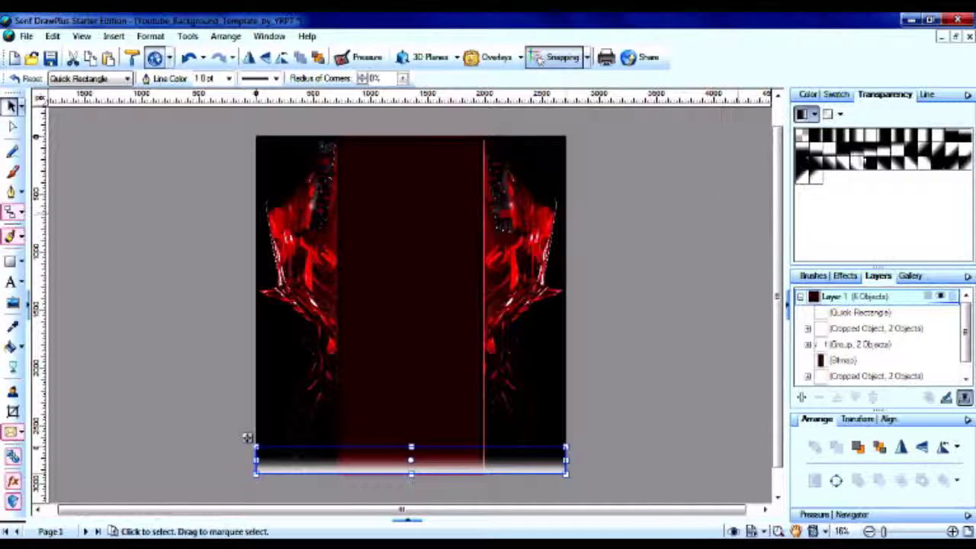
pyautogui.click(635, 226)
pyautogui.click(258, 462)
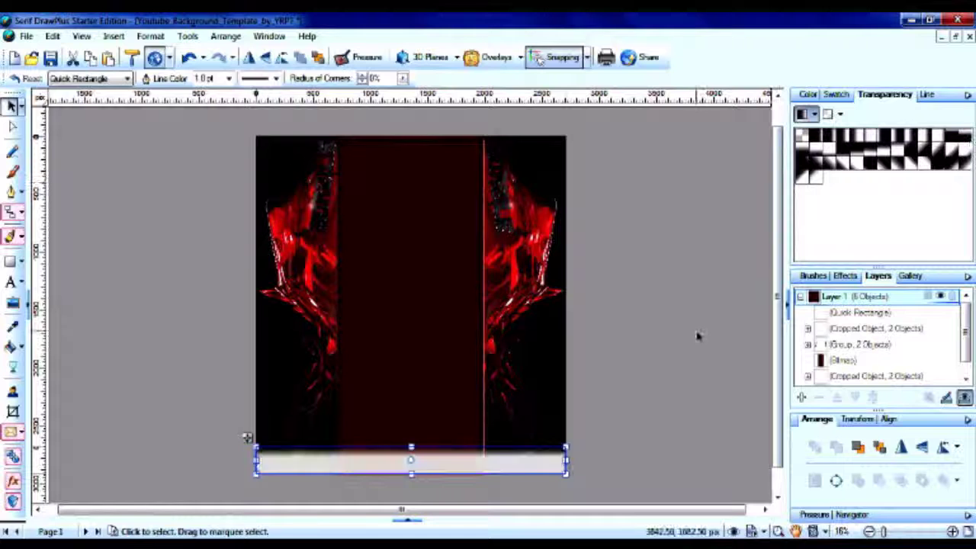
pyautogui.click(699, 336)
pyautogui.click(501, 469)
pyautogui.click(810, 94)
pyautogui.click(725, 262)
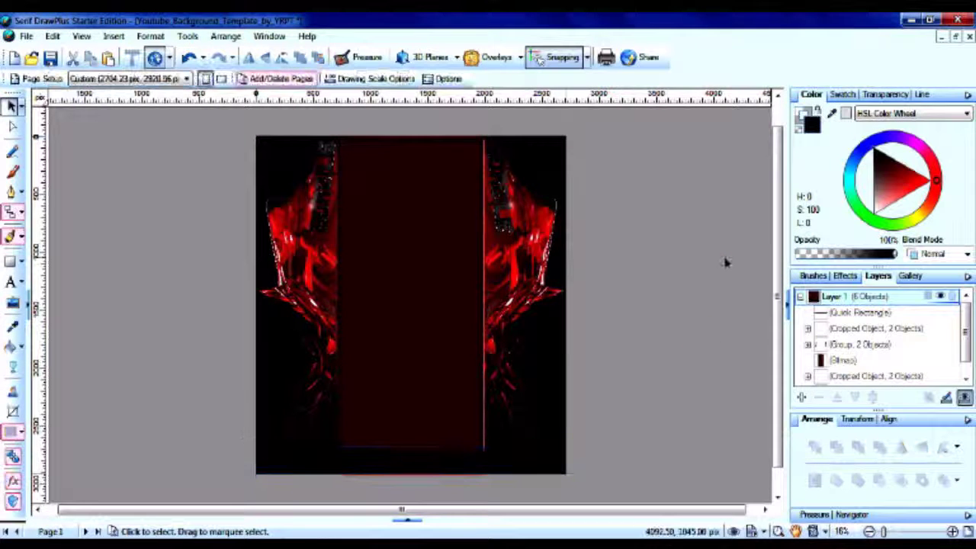
pyautogui.click(503, 465)
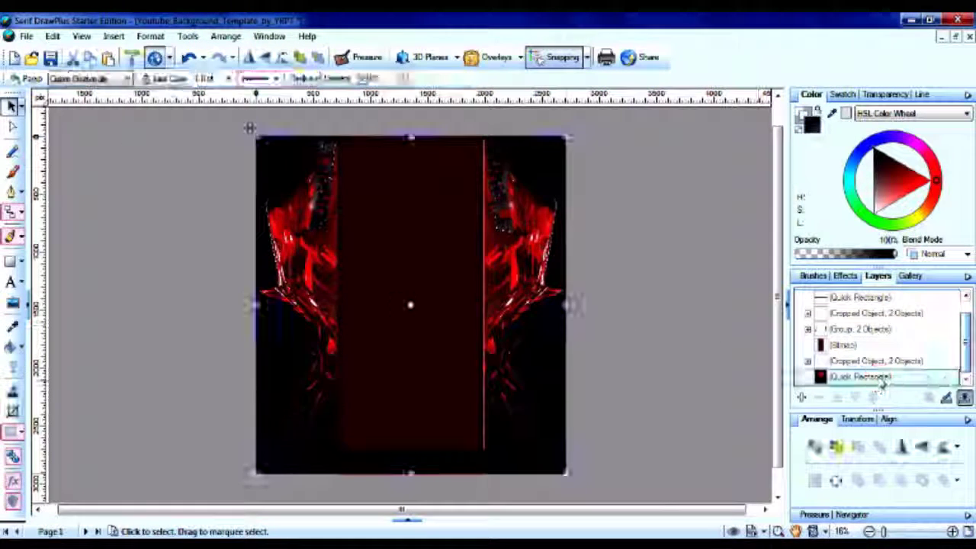
pyautogui.click(721, 349)
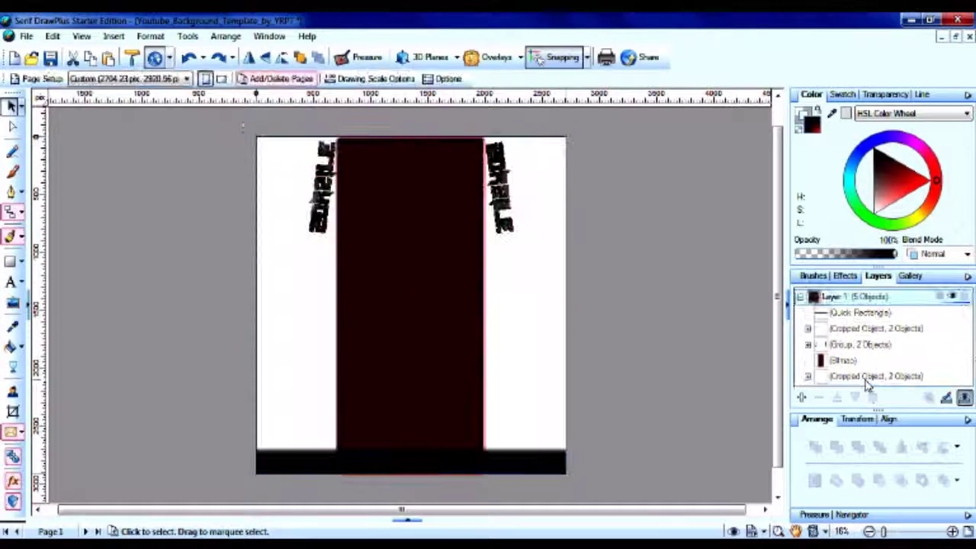
pyautogui.click(679, 332)
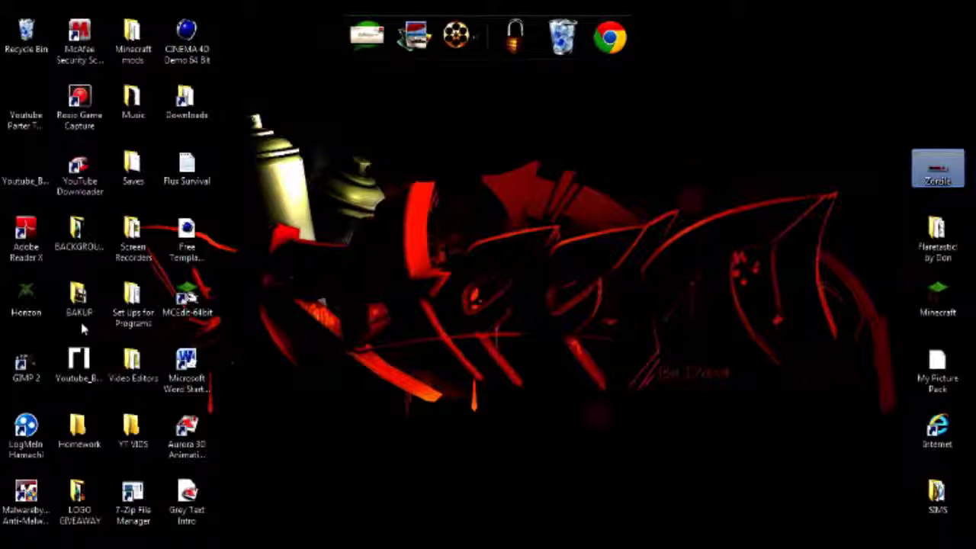
# Drag the LOGO image from BACKGROUNDS > Originals onto the canvas and shrink it into the top-right corner.
pyautogui.doubleClick(112, 245)
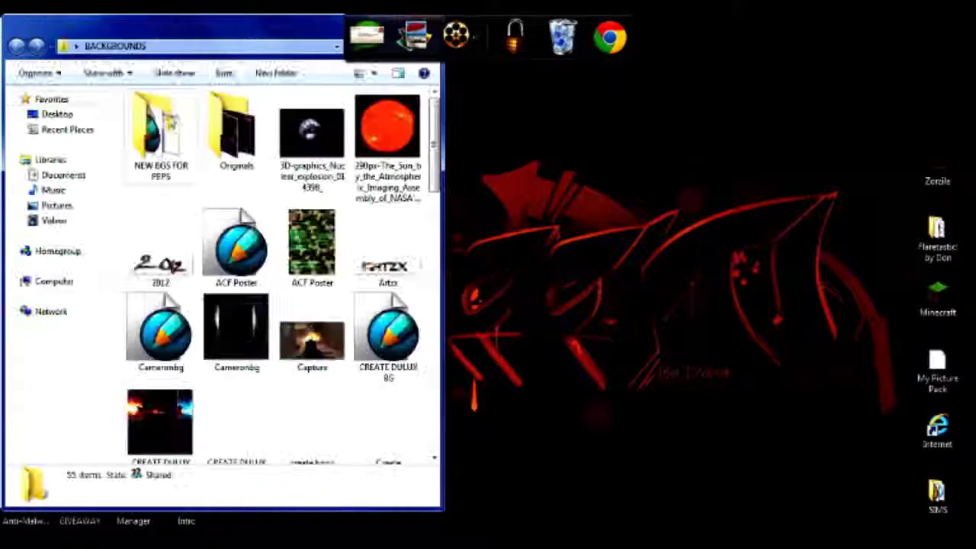
pyautogui.doubleClick(236, 122)
pyautogui.moveTo(239, 130); pyautogui.dragTo(225, 186)
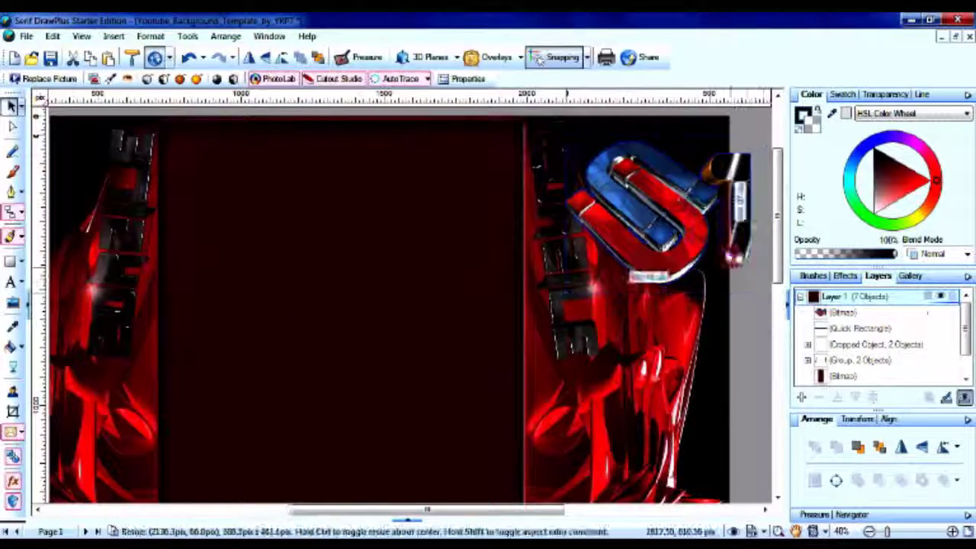
pyautogui.moveTo(736, 278)
pyautogui.mouseDown()
pyautogui.moveTo(614, 177)
pyautogui.moveTo(705, 134)
pyautogui.mouseUp()
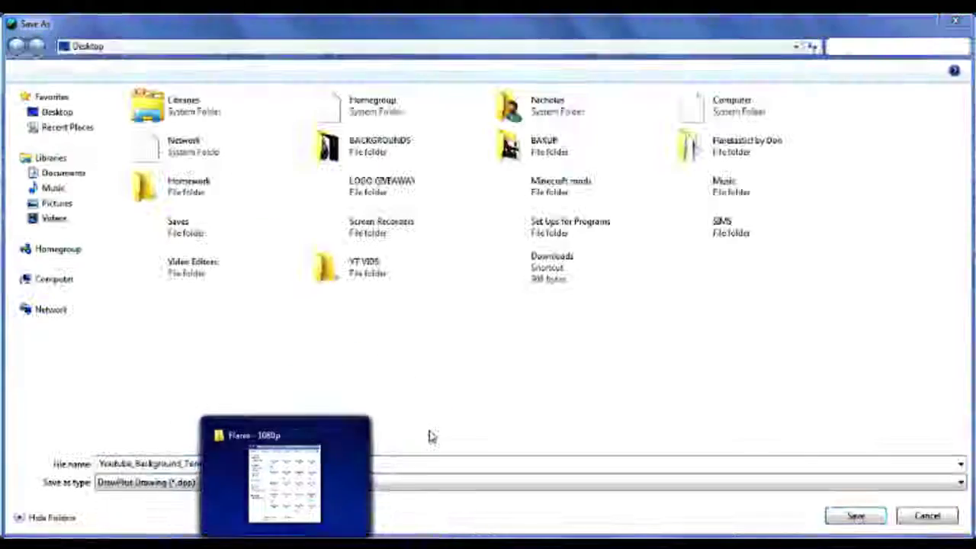
# Save the drawing as ZorZile in the BACKGROUNDS folder.
pyautogui.doubleClick(360, 150)
pyautogui.doubleClick(175, 464)
pyautogui.write('ZorZile')
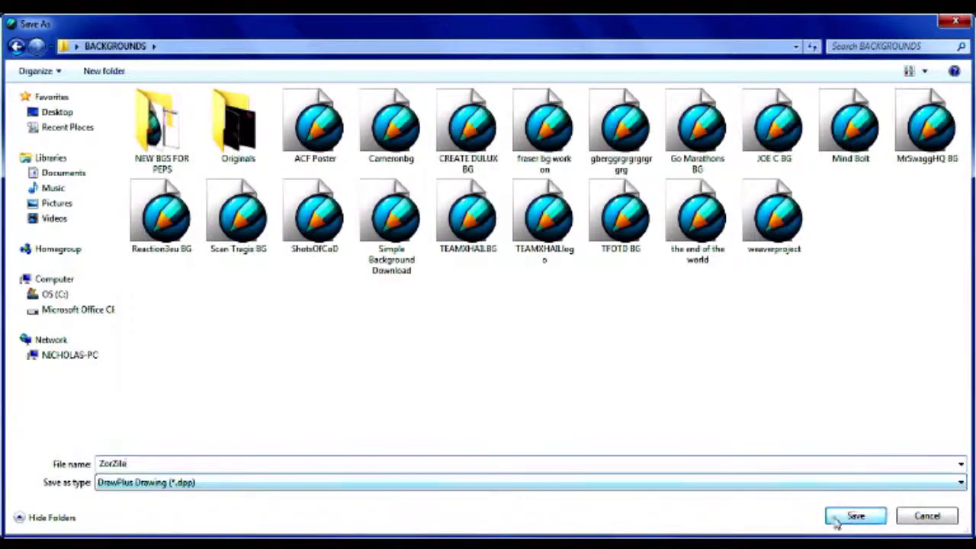
pyautogui.click(839, 519)
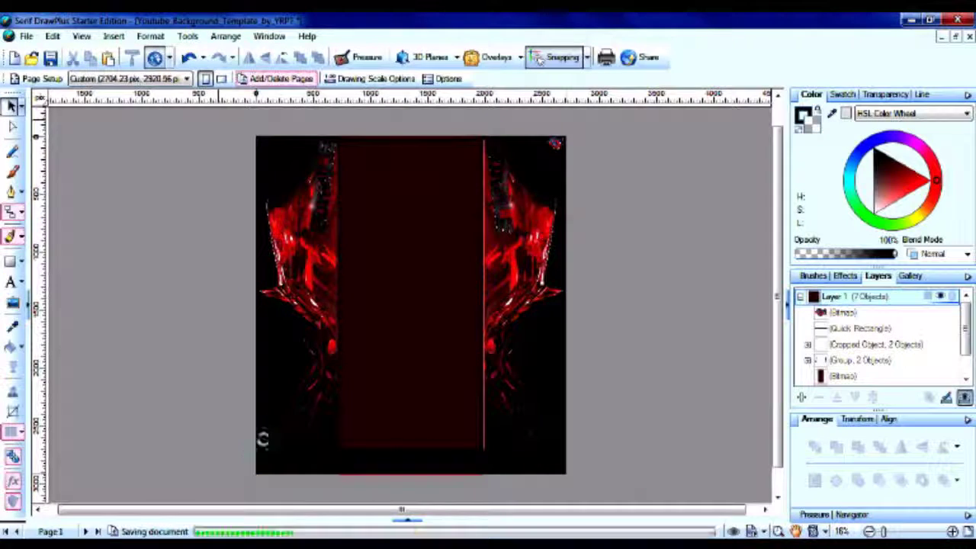
# Export the page as a 95% quality JPEG into BACKGROUNDS.
pyautogui.click(26, 36)
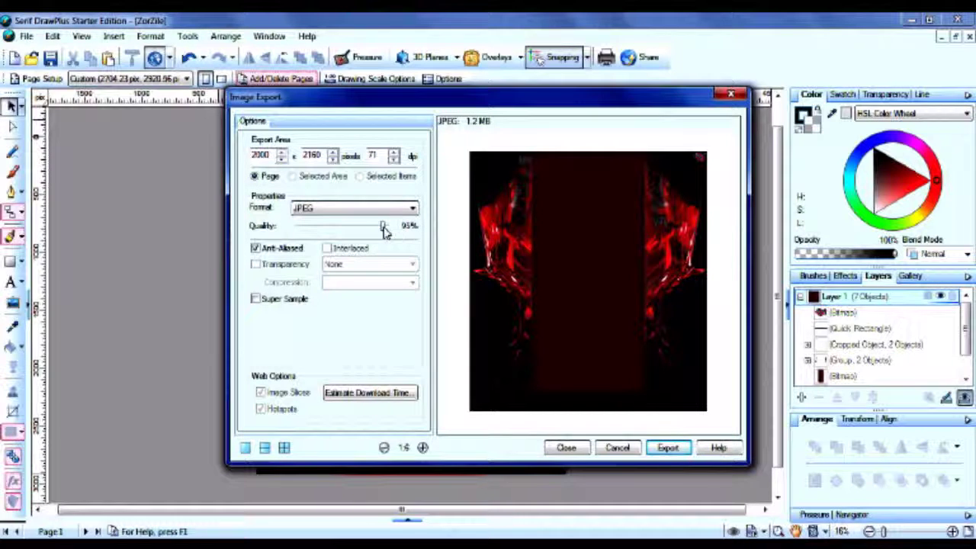
pyautogui.click(667, 448)
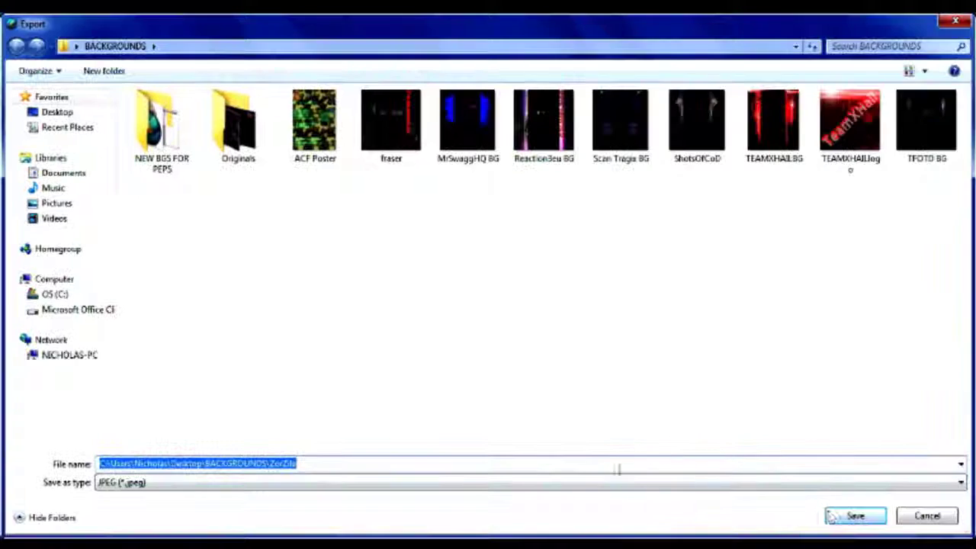
pyautogui.press('Return')
pyautogui.click(234, 473)
# Open your channel's editor and remove the old background to pick a new image.
pyautogui.click(739, 123)
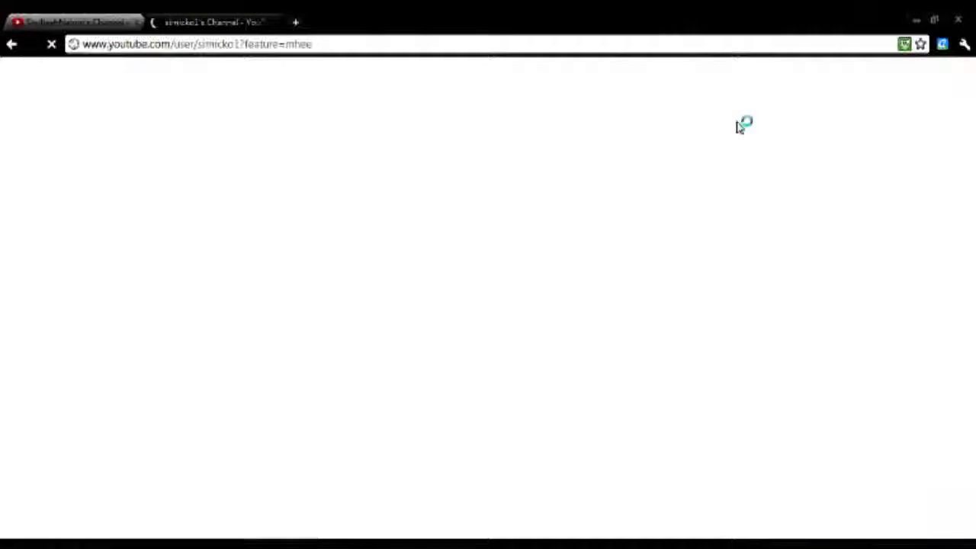
pyautogui.click(317, 155)
pyautogui.click(319, 333)
pyautogui.click(192, 119)
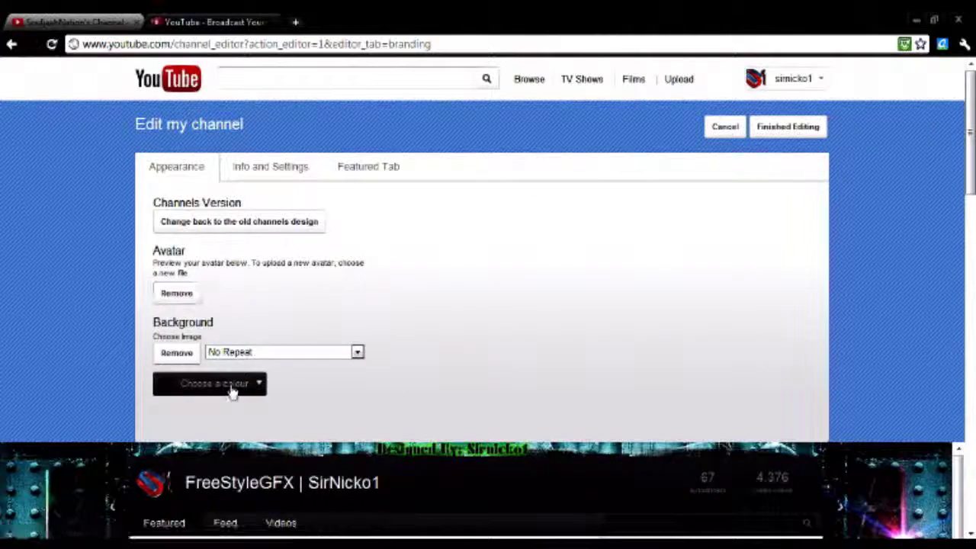
pyautogui.click(176, 353)
# Upload the red ZorZile image from BACKGROUNDS as the channel background.
pyautogui.scroll(-5, 392, 294)
pyautogui.doubleClick(168, 294)
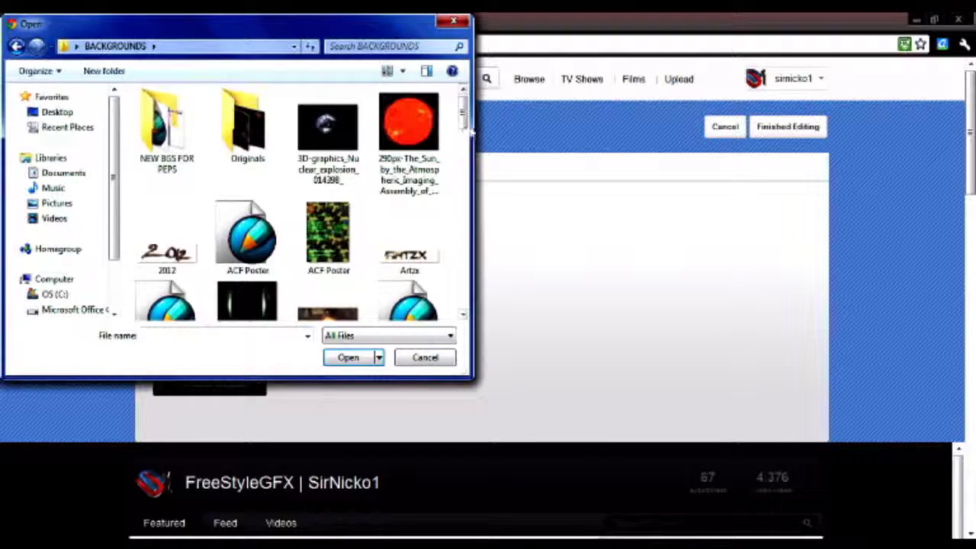
pyautogui.moveTo(463, 122); pyautogui.dragTo(463, 278)
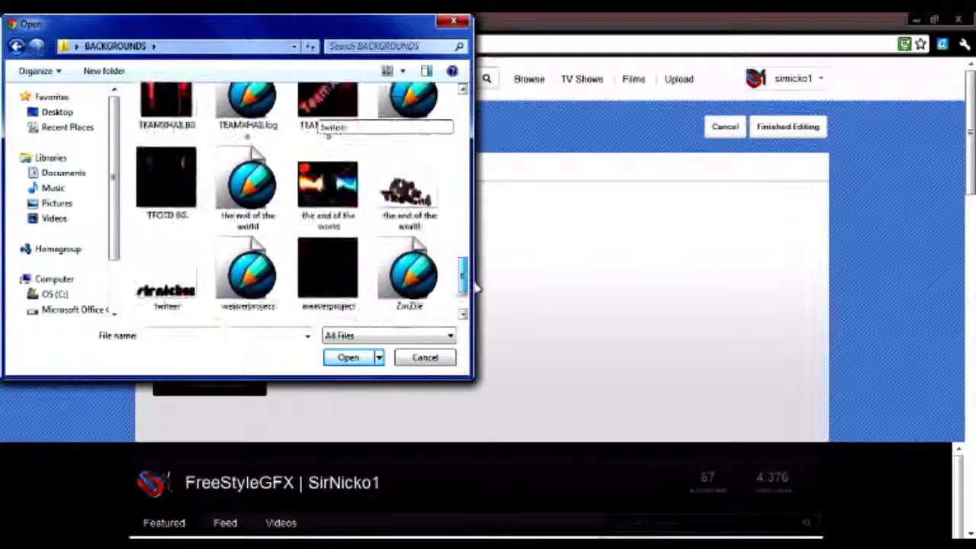
pyautogui.doubleClick(247, 270)
pyautogui.scroll(-3, 95, 250)
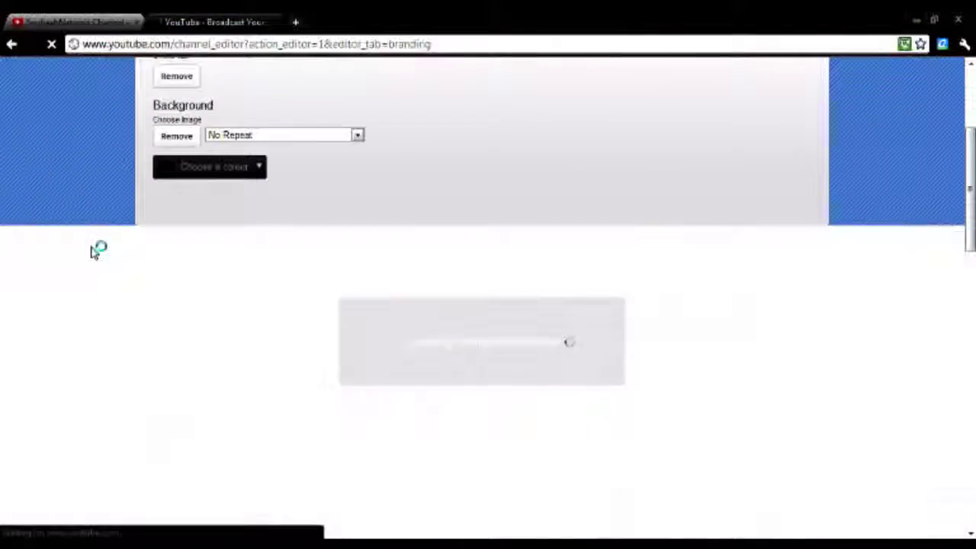
pyautogui.scroll(-1, 95, 250)
pyautogui.scroll(-4, 93, 252)
pyautogui.scroll(-5, 92, 252)
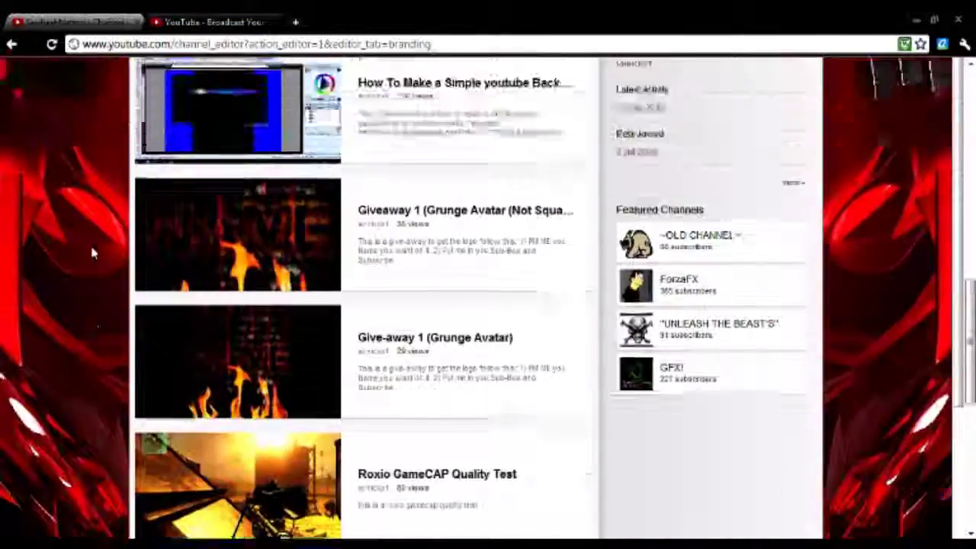
pyautogui.scroll(10, 92, 252)
pyautogui.scroll(5, 91, 252)
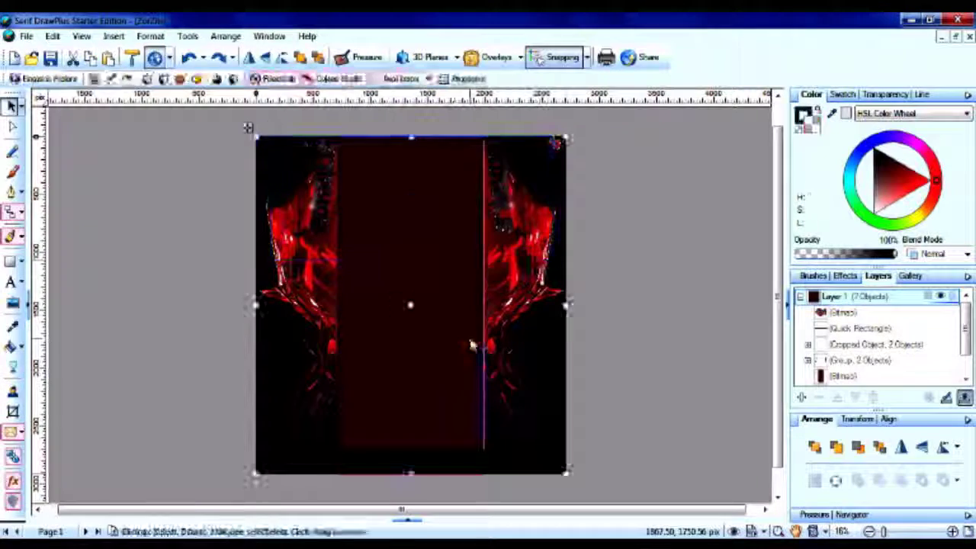
# Delete the dark rectangle covering the red glow and set the image export format to JPEG.
pyautogui.press('Delete')
pyautogui.click(25, 36)
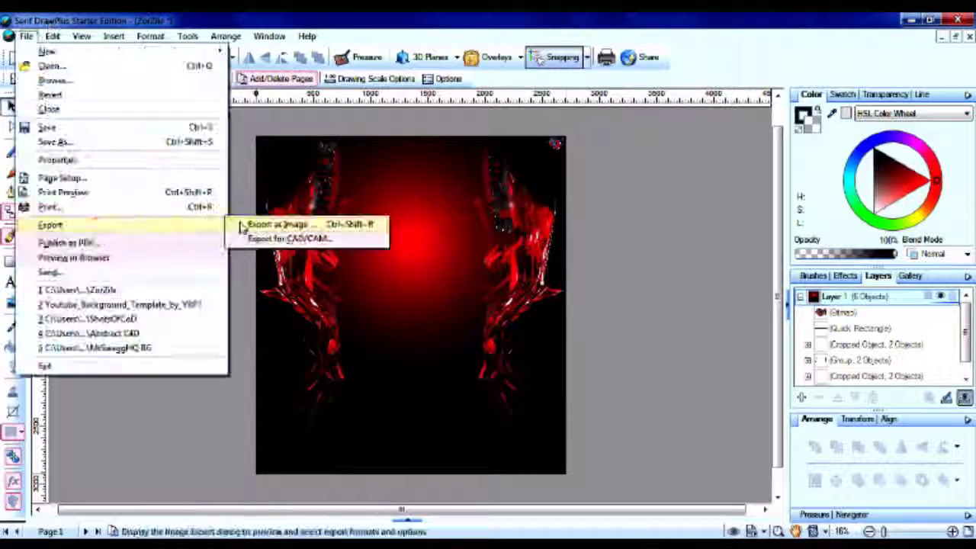
pyautogui.click(283, 220)
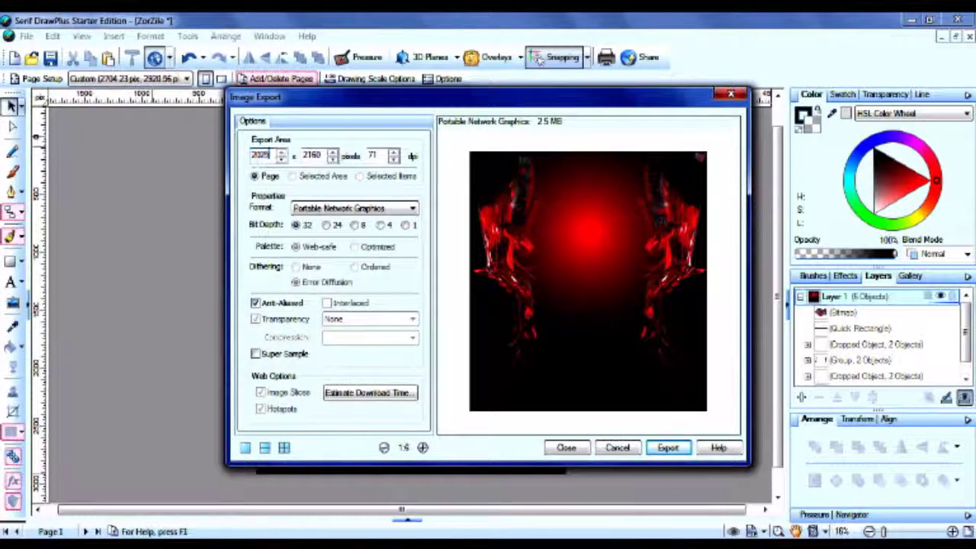
pyautogui.click(669, 447)
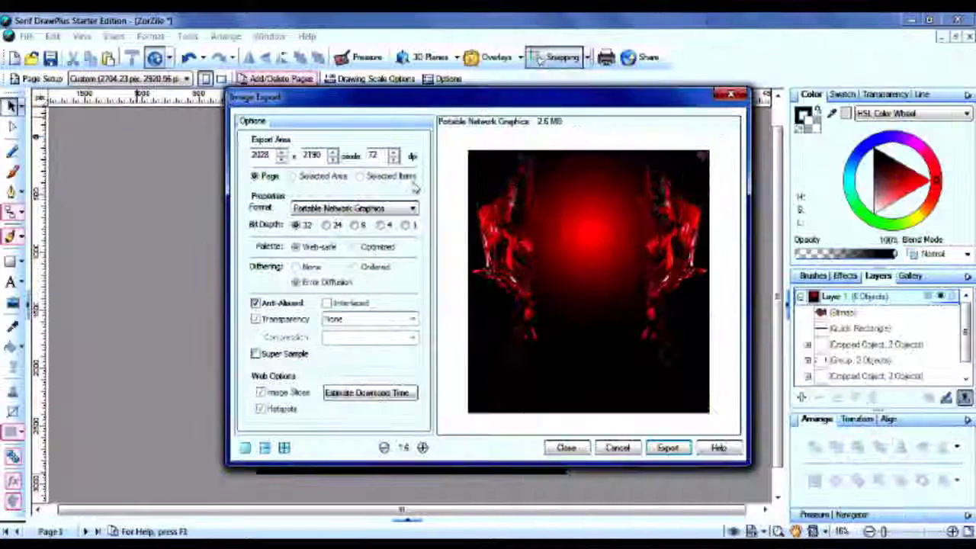
pyautogui.click(354, 208)
pyautogui.click(343, 234)
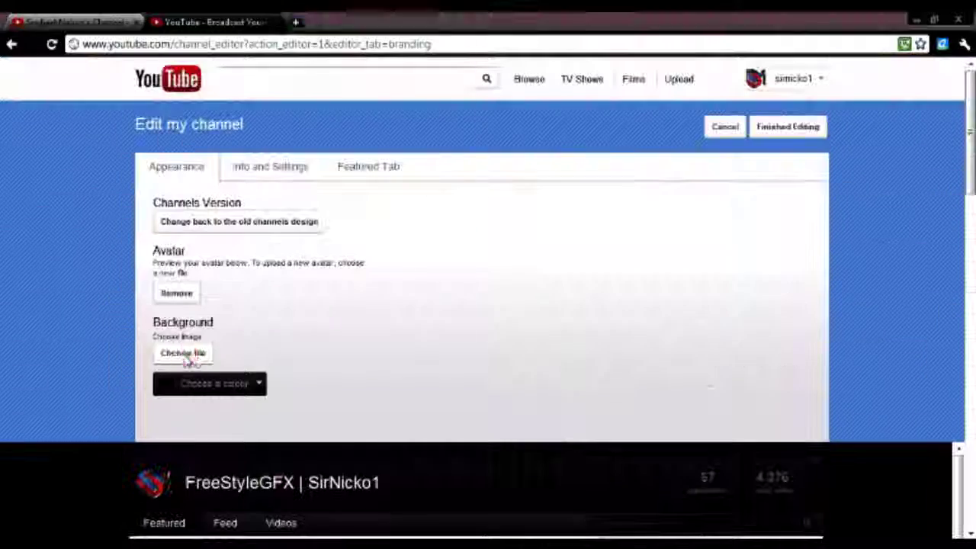
# Export the design as a 100% JPEG into BACKGROUNDS, replacing ZorZile.jpeg.
pyautogui.click(172, 352)
pyautogui.click(261, 272)
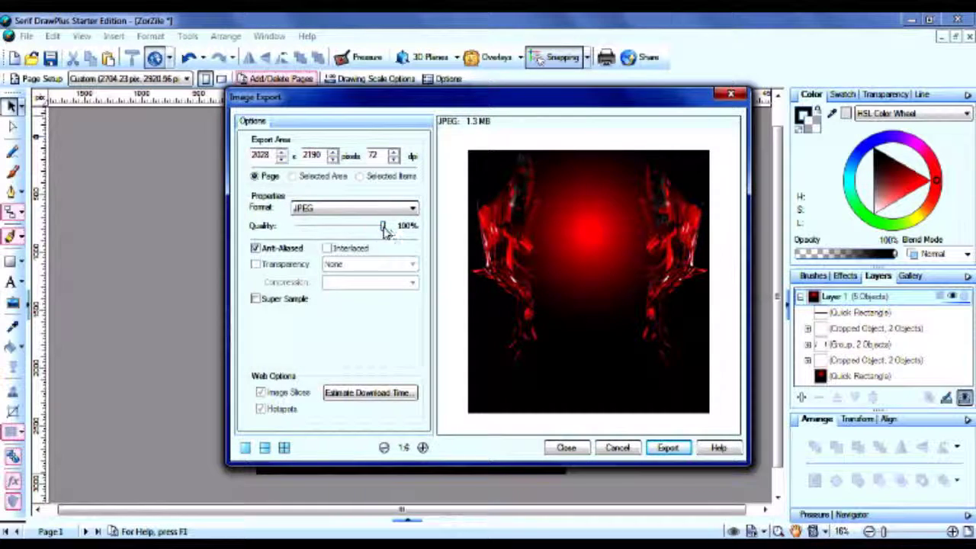
pyautogui.click(668, 447)
pyautogui.click(856, 514)
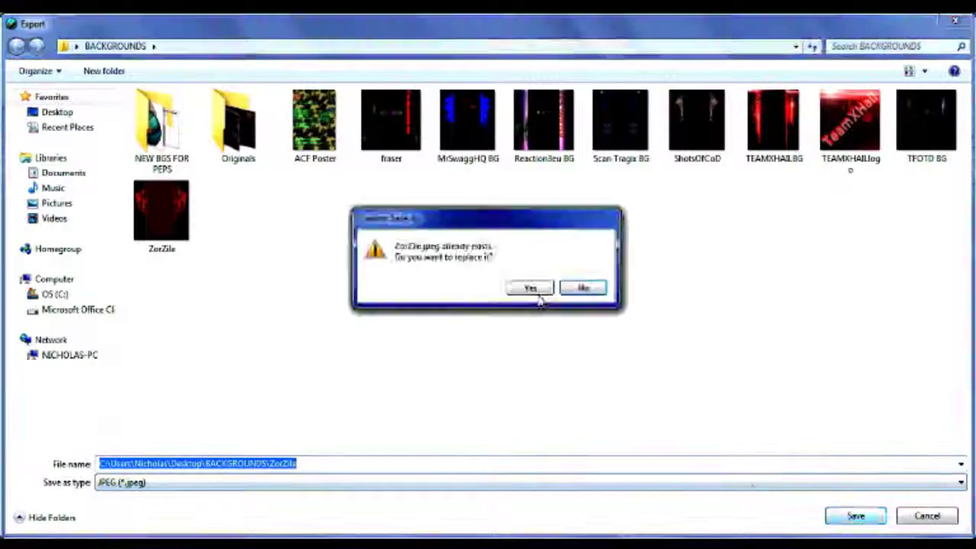
pyautogui.click(531, 286)
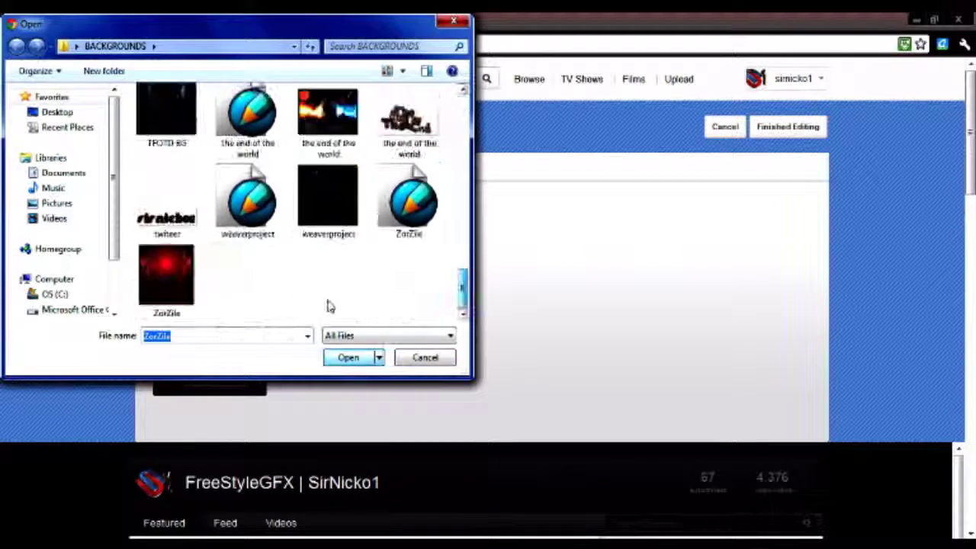
# Scroll down the channel editor page to view the uploaded videos.
pyautogui.scroll(-3, 126, 309)
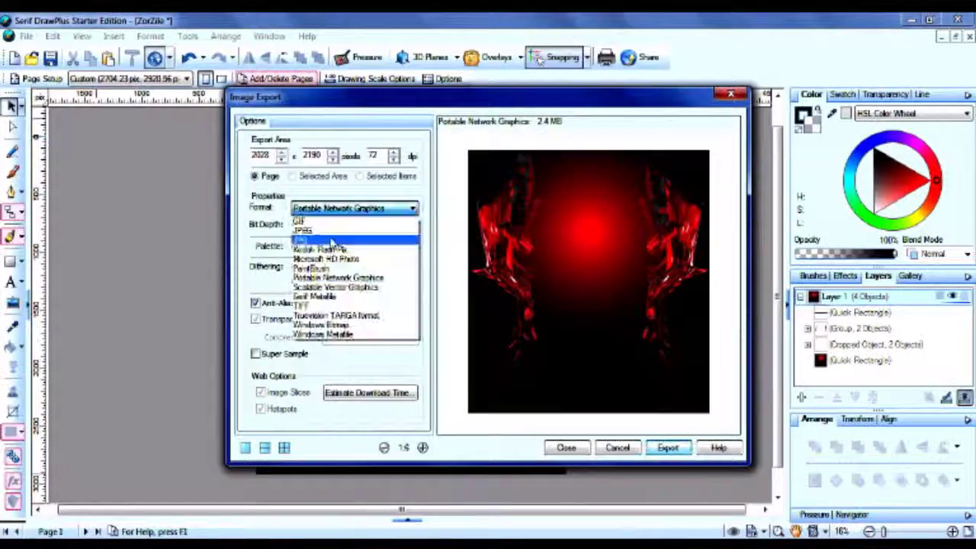
# Export the four-object design as a 100% quality JPEG named ZorZile in BACKGROUNDS.
pyautogui.click(328, 229)
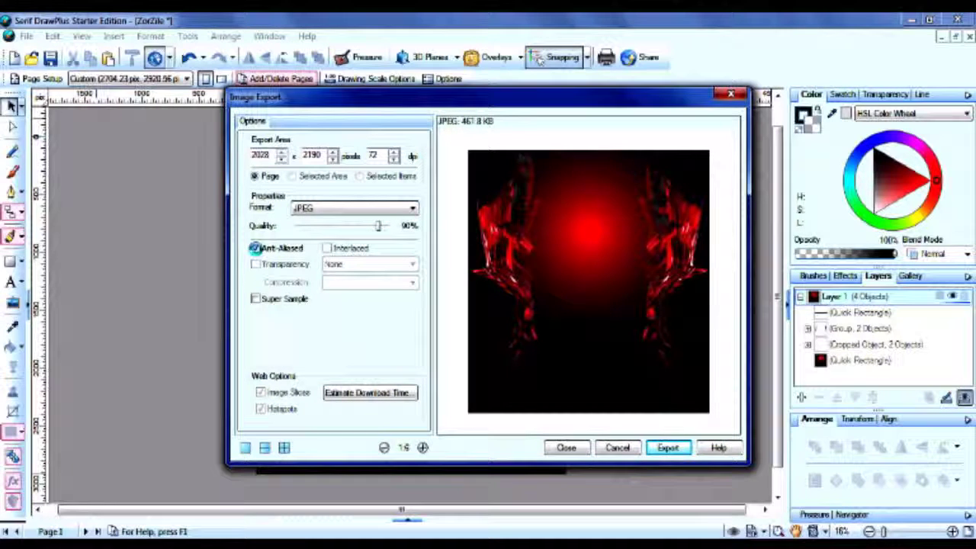
pyautogui.click(389, 215)
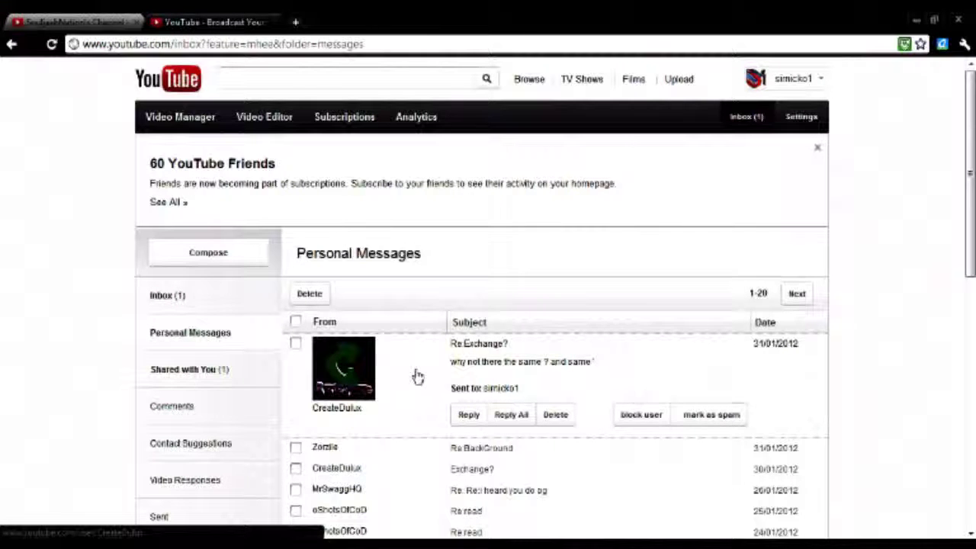
pyautogui.click(468, 414)
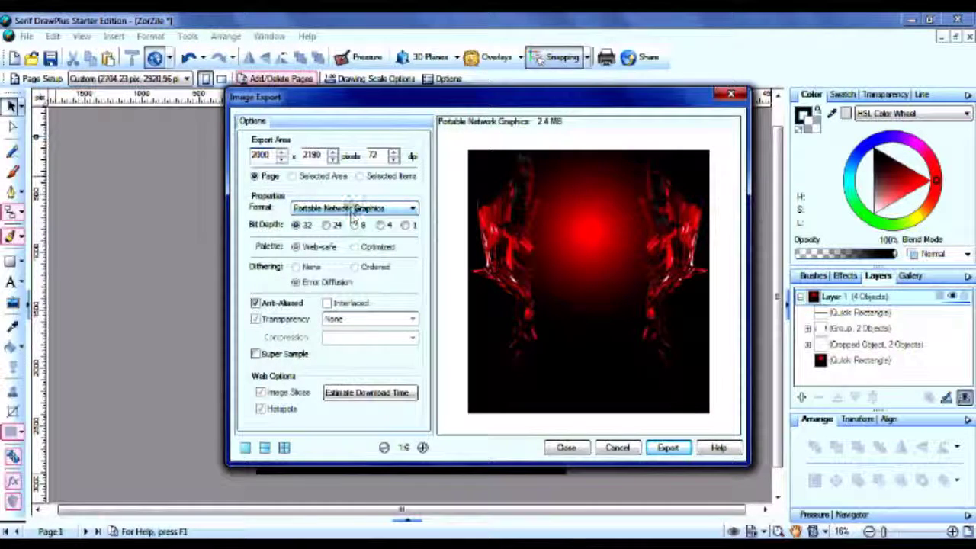
pyautogui.click(352, 208)
pyautogui.click(336, 232)
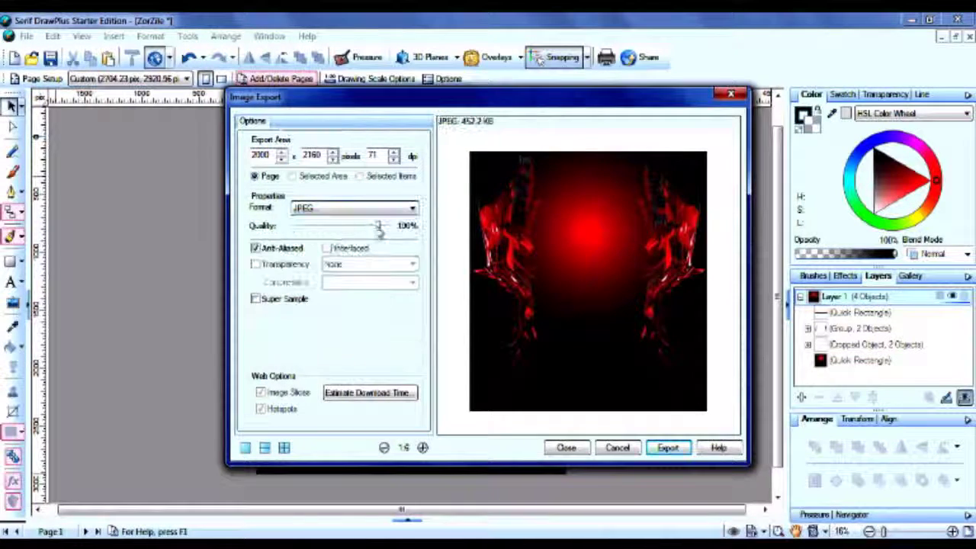
pyautogui.click(668, 448)
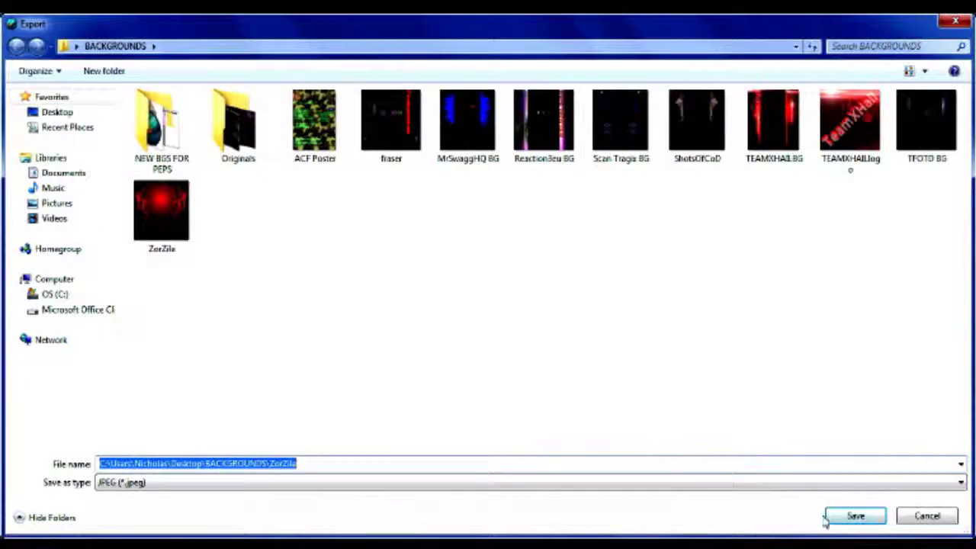
pyautogui.click(831, 517)
pyautogui.click(793, 79)
# Upload ZorZile from BACKGROUNDS as the new channel background in the channel editor.
pyautogui.click(741, 125)
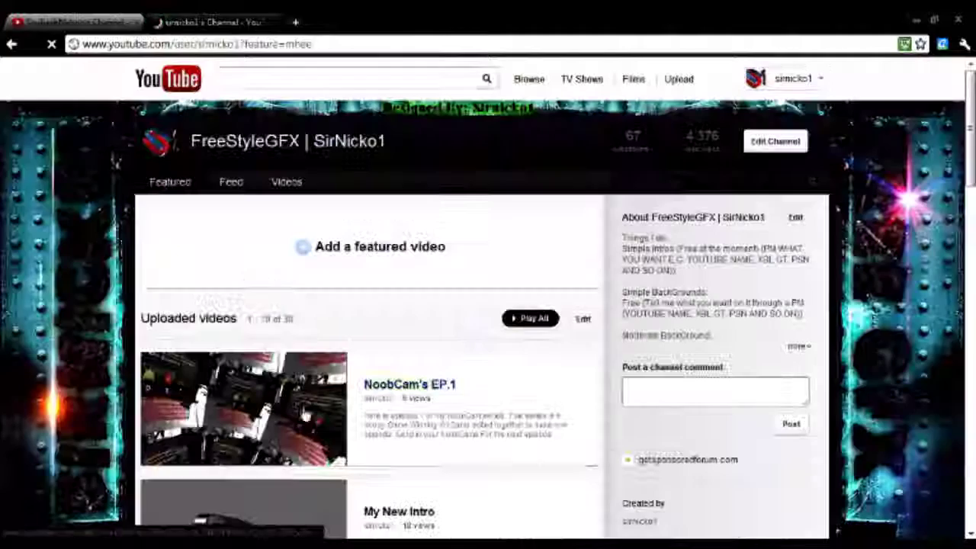
pyautogui.click(763, 145)
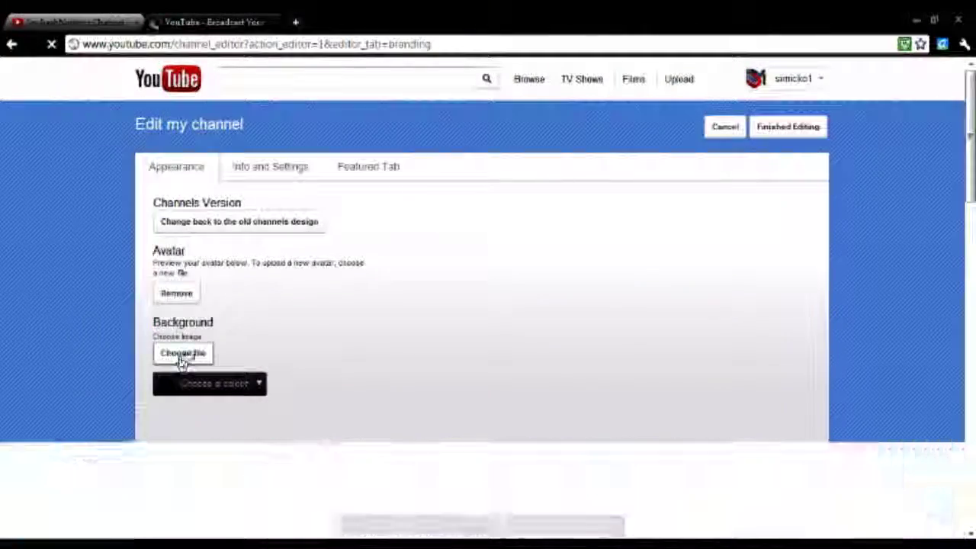
pyautogui.click(181, 353)
pyautogui.scroll(-5, 158, 273)
pyautogui.doubleClick(158, 273)
pyautogui.scroll(-2, 81, 272)
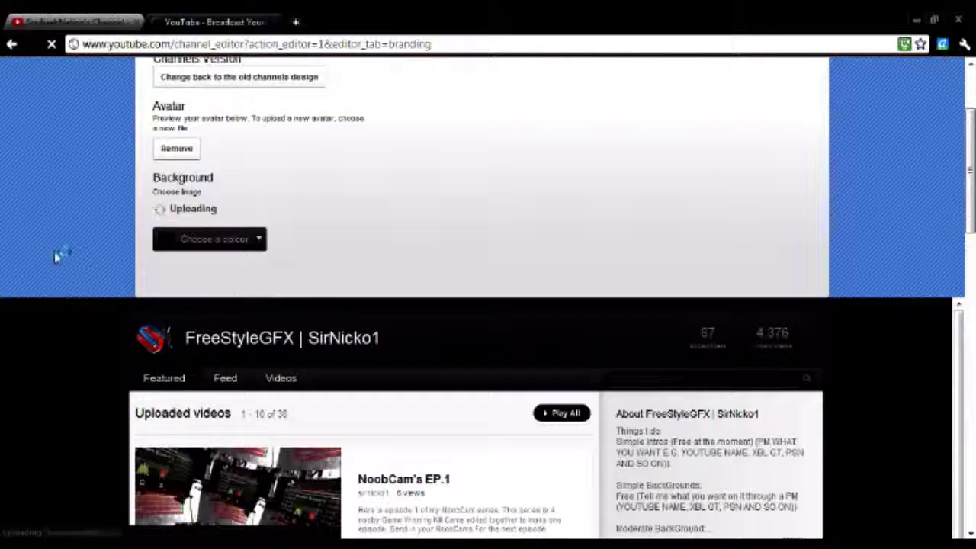
pyautogui.scroll(-5, 54, 248)
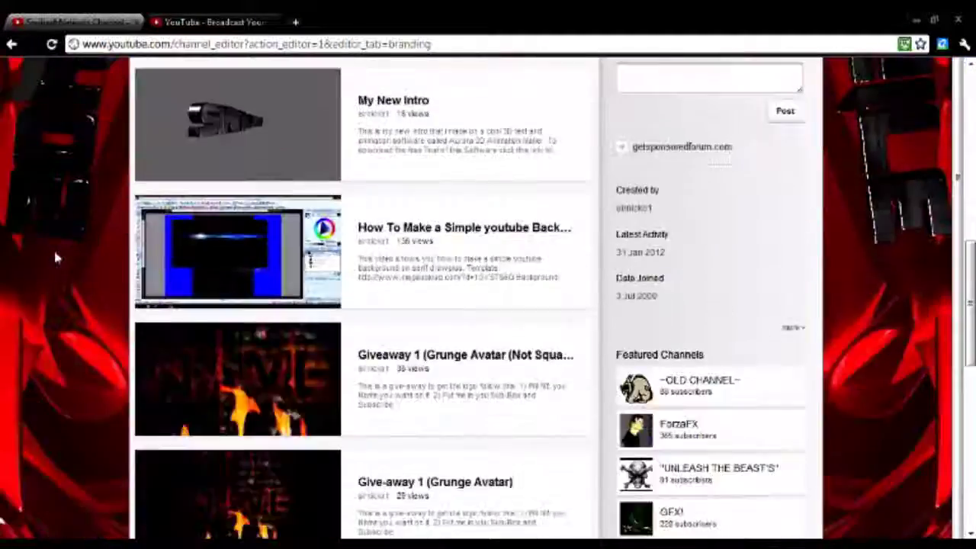
pyautogui.scroll(-8, 54, 254)
pyautogui.scroll(7, 54, 254)
pyautogui.scroll(8, 55, 254)
pyautogui.scroll(8, 54, 254)
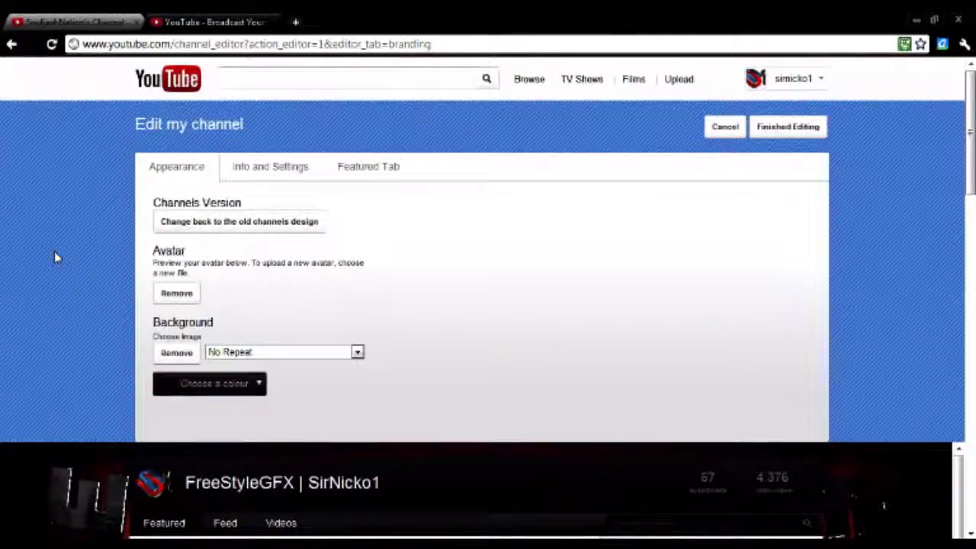
# Finish editing the channel and load mediafire.com in the browser.
pyautogui.click(725, 135)
pyautogui.hotkey('ctrl', 'l')
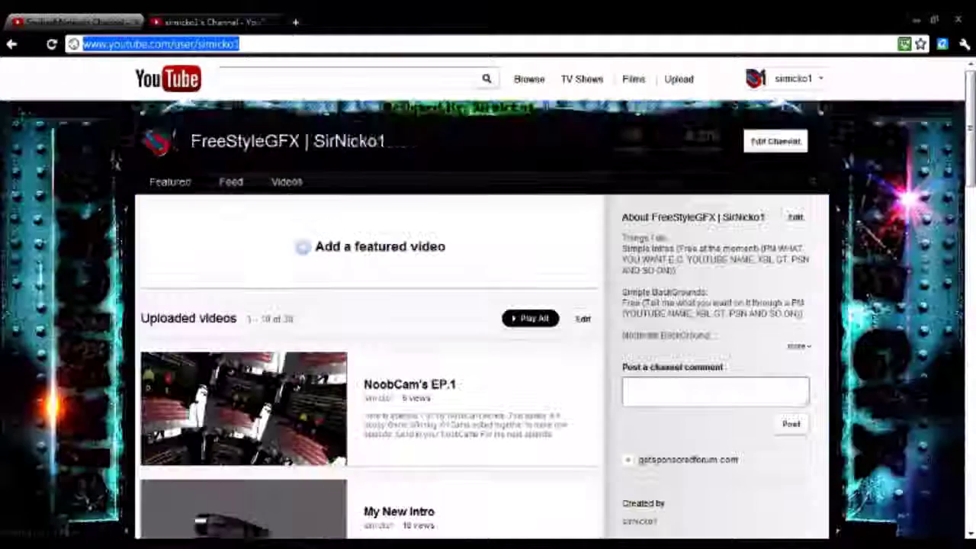
pyautogui.write('medi')
pyautogui.press('Return')
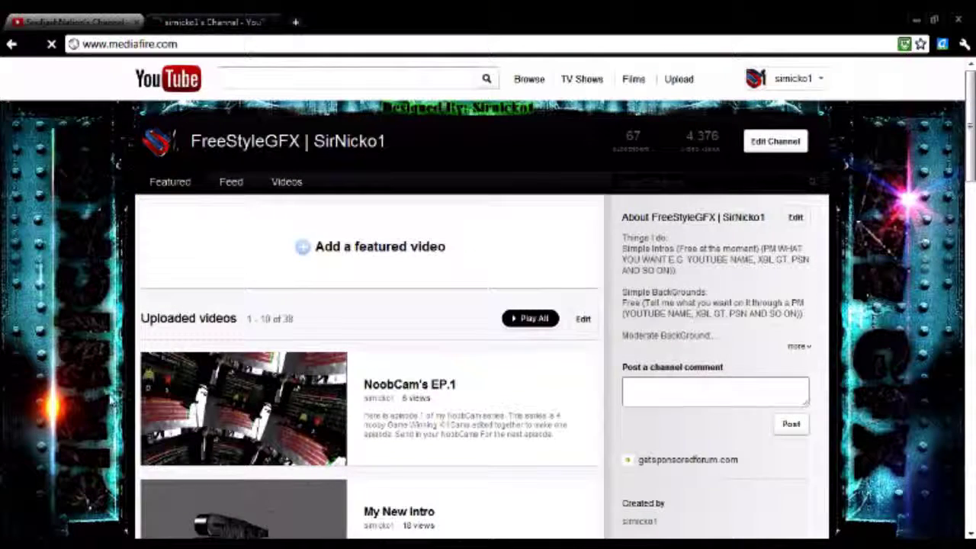